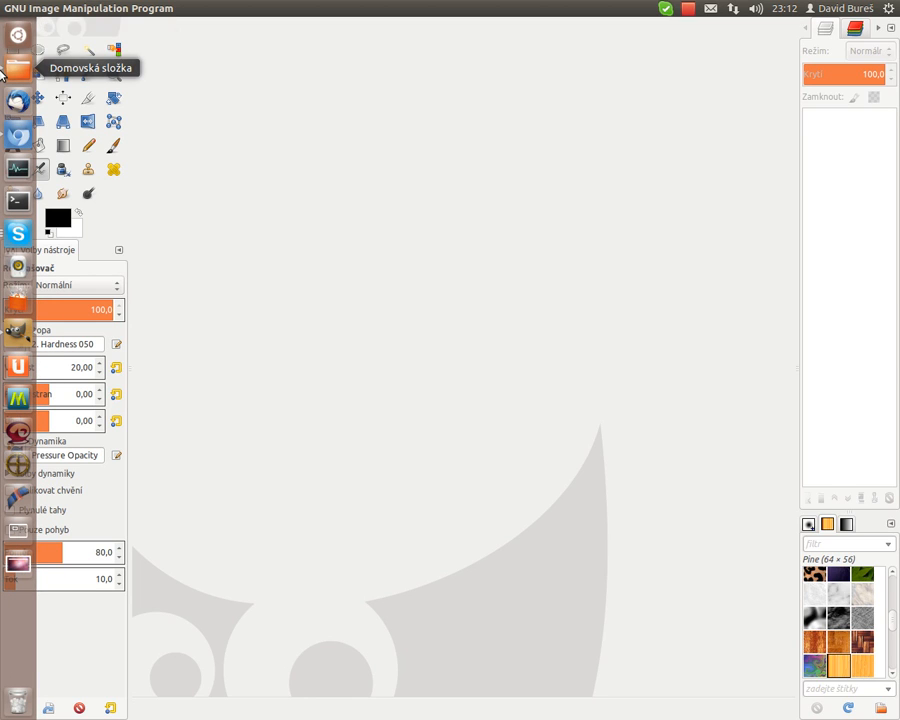
- Open the Minecraft screenshot image from the home folder into GIMP
{"action": "left_click", "coordinate": [18, 68]}
{"action": "left_click_drag", "start_coordinate": [455, 405], "coordinate": [375, 70]}
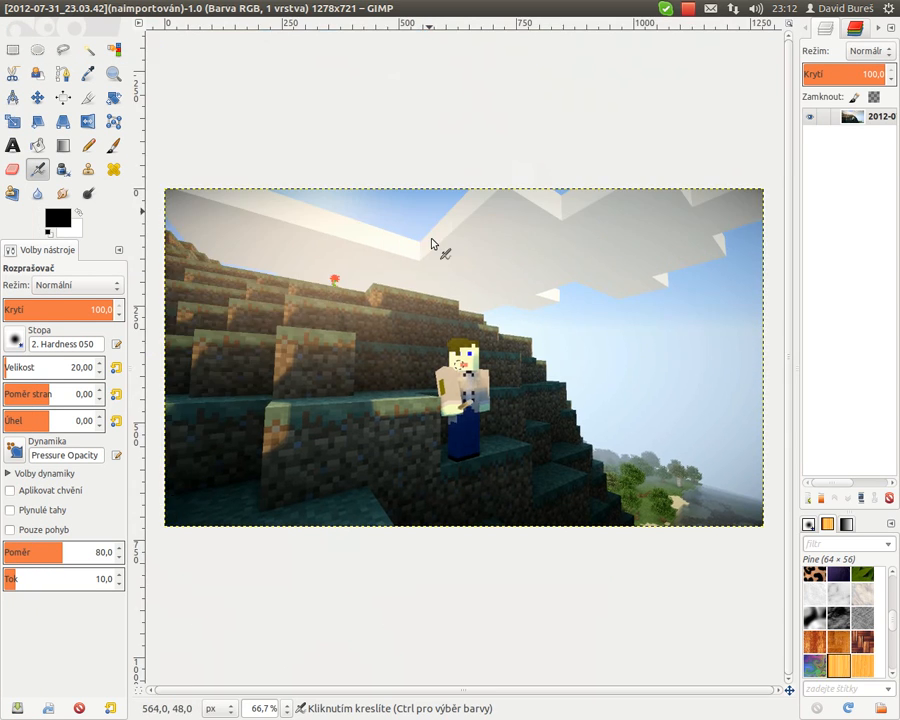
- Add a new empty layer above the screenshot
{"action": "left_click", "coordinate": [113, 73]}
{"action": "left_click", "coordinate": [458, 408]}
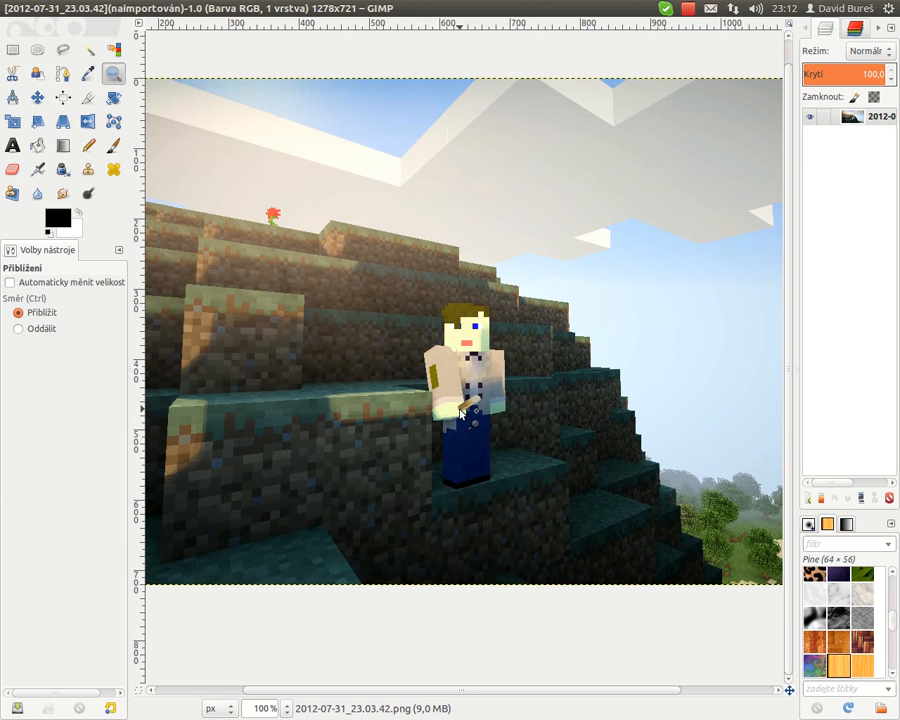
{"action": "left_click", "coordinate": [462, 412]}
{"action": "left_click", "coordinate": [462, 412]}
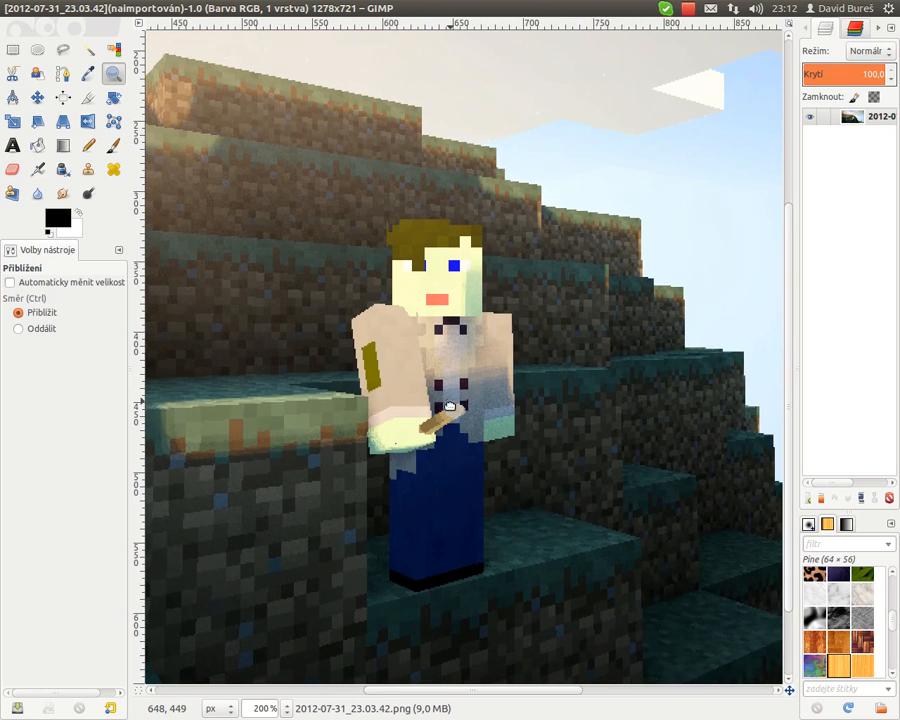
{"action": "left_click_drag", "start_coordinate": [431, 380], "coordinate": [434, 378]}
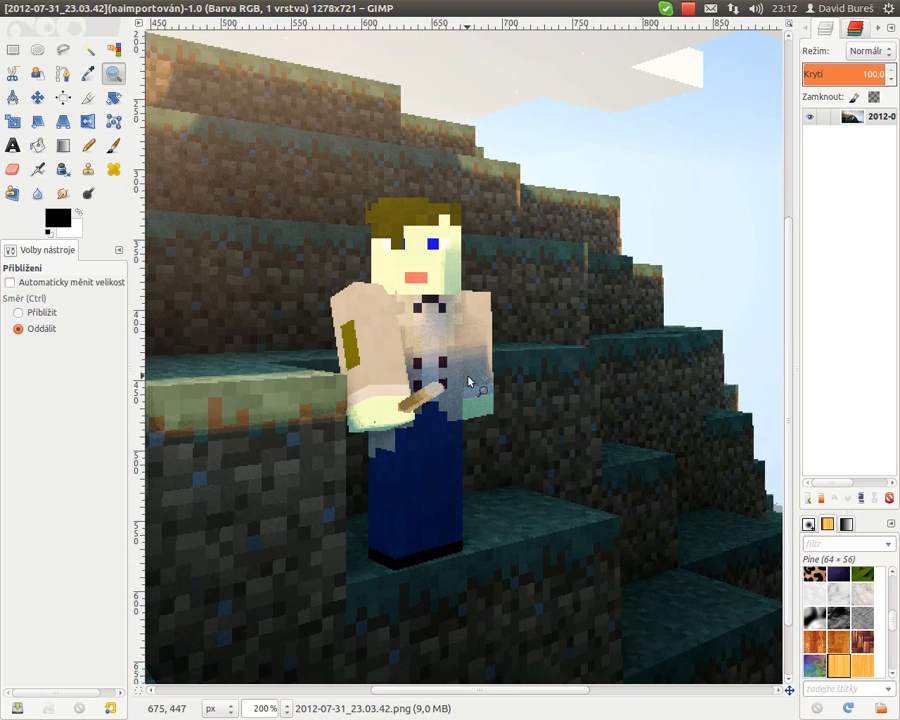
{"action": "key", "text": "shift+ctrl+n"}
{"action": "key", "text": "Return"}
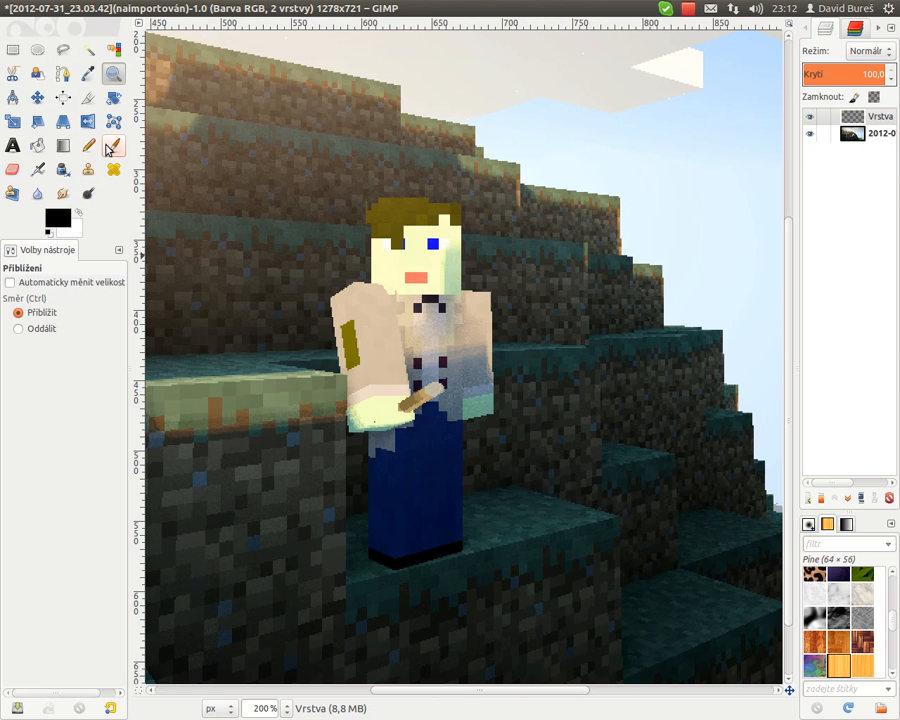
- Paint a test stroke with the Paintbrush using the 2. Hardness 100 brush and undo it
{"action": "left_click", "coordinate": [110, 148]}
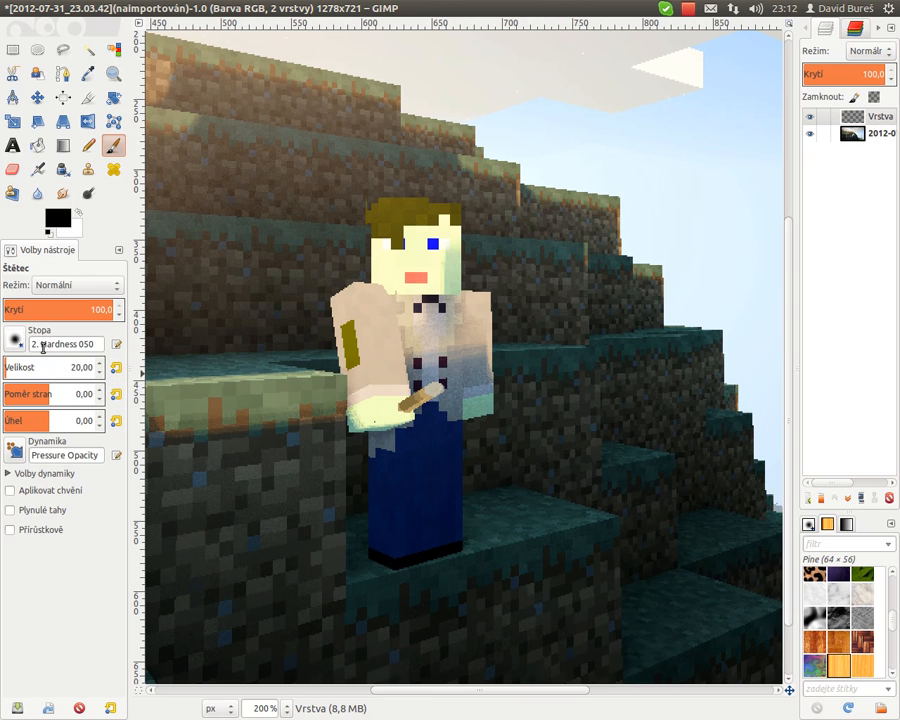
{"action": "left_click", "coordinate": [13, 342]}
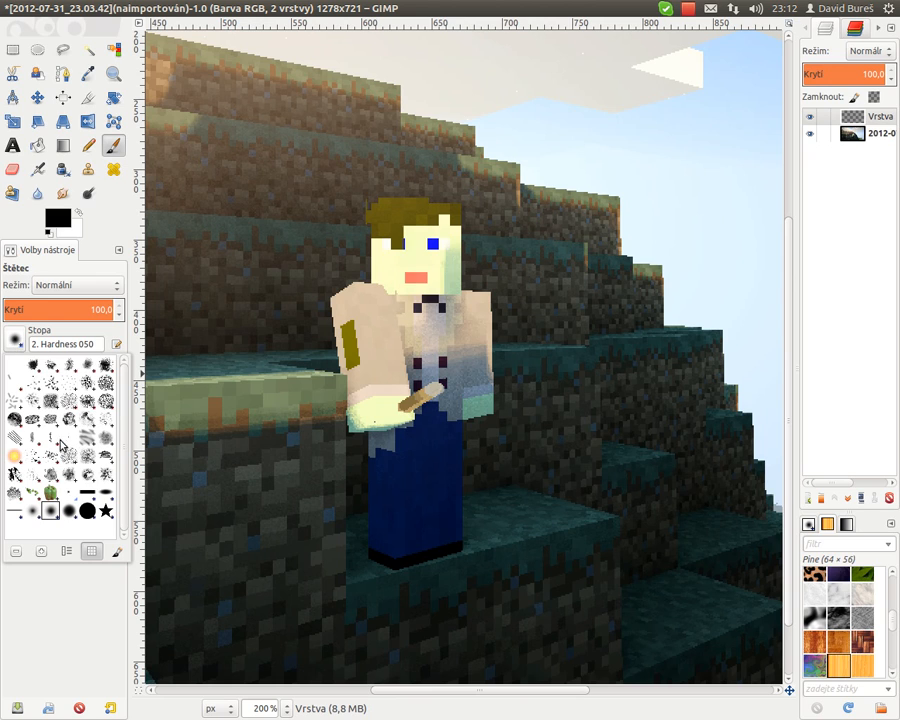
{"action": "left_click", "coordinate": [88, 511]}
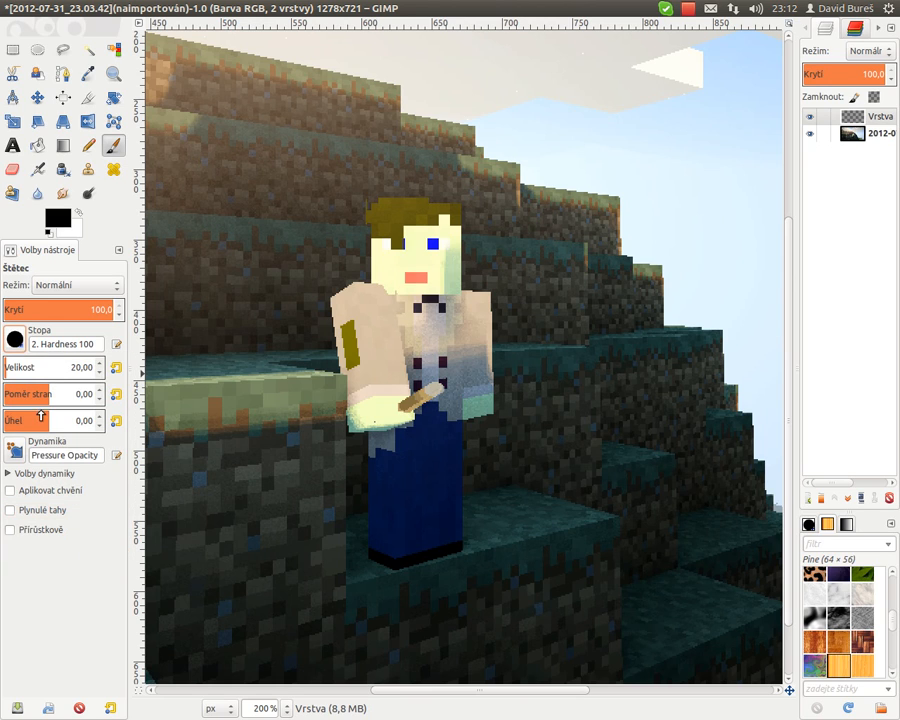
{"action": "mouse_move", "coordinate": [298, 434]}
{"action": "left_mouse_down"}
{"action": "mouse_move", "coordinate": [364, 283]}
{"action": "mouse_move", "coordinate": [647, 177]}
{"action": "mouse_move", "coordinate": [199, 438]}
{"action": "mouse_move", "coordinate": [460, 262]}
{"action": "left_mouse_up"}
{"action": "key", "text": "ctrl+z"}
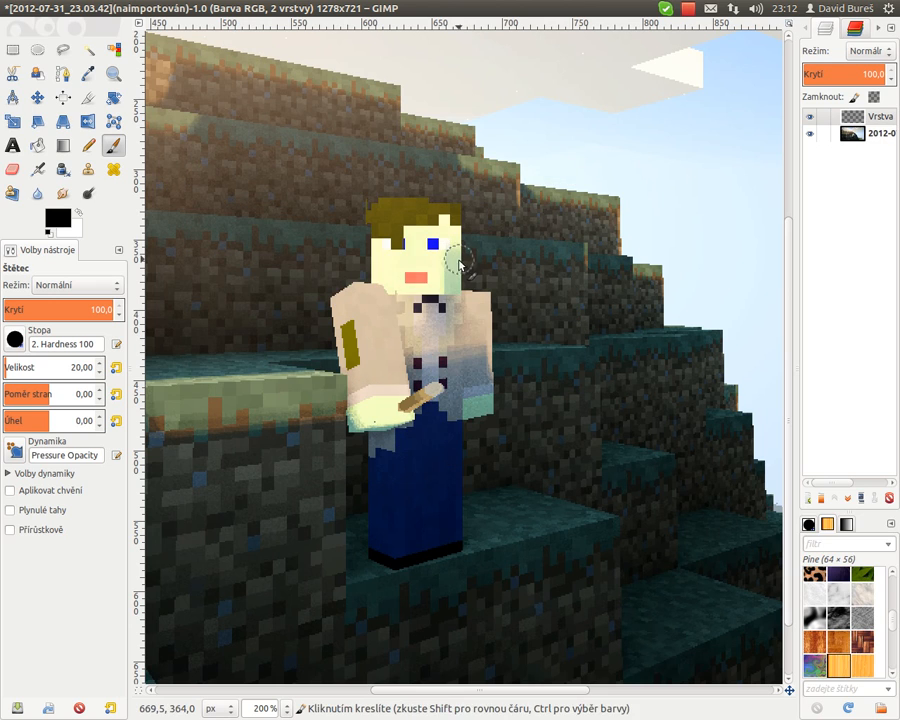
- Paint a test scribble with the 2. Hardness 025 brush and undo it
{"action": "left_click", "coordinate": [14, 341]}
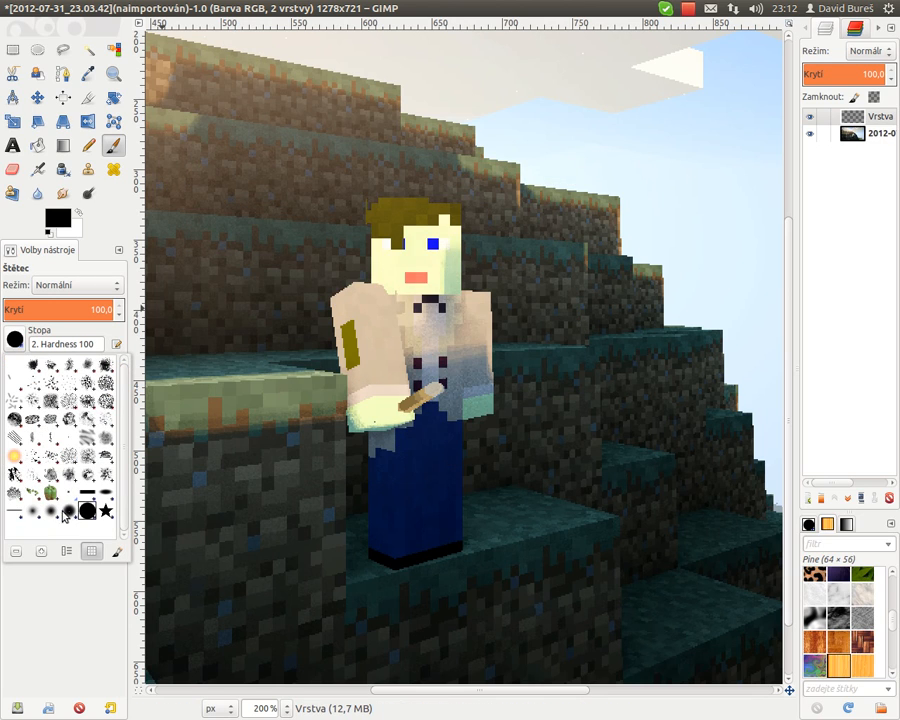
{"action": "left_click", "coordinate": [63, 512]}
{"action": "mouse_move", "coordinate": [412, 256]}
{"action": "left_mouse_down"}
{"action": "mouse_move", "coordinate": [498, 237]}
{"action": "mouse_move", "coordinate": [472, 444]}
{"action": "left_mouse_up"}
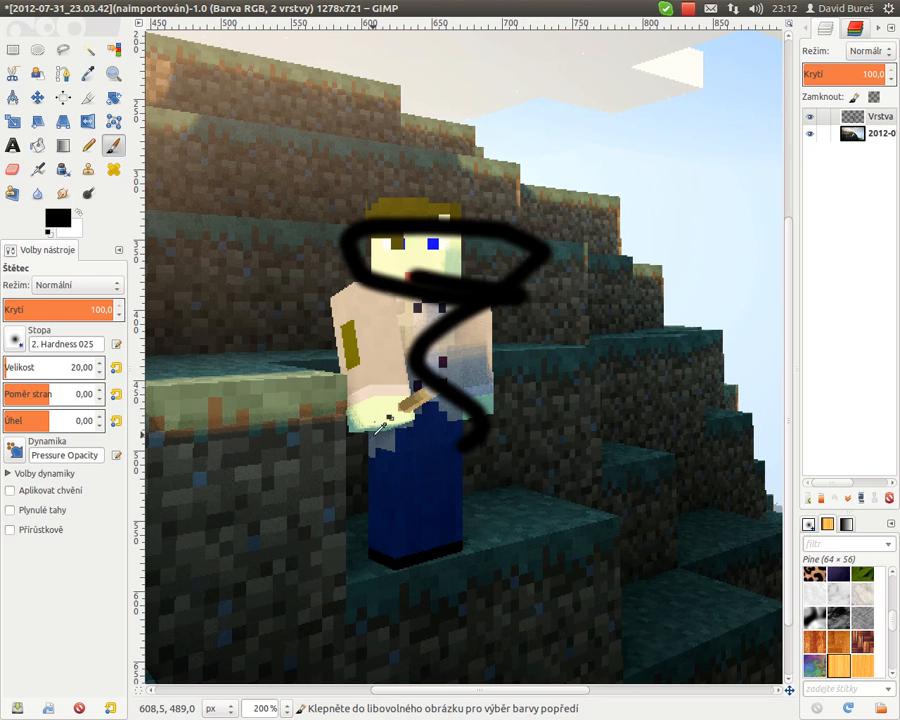
{"action": "key", "text": "ctrl+z"}
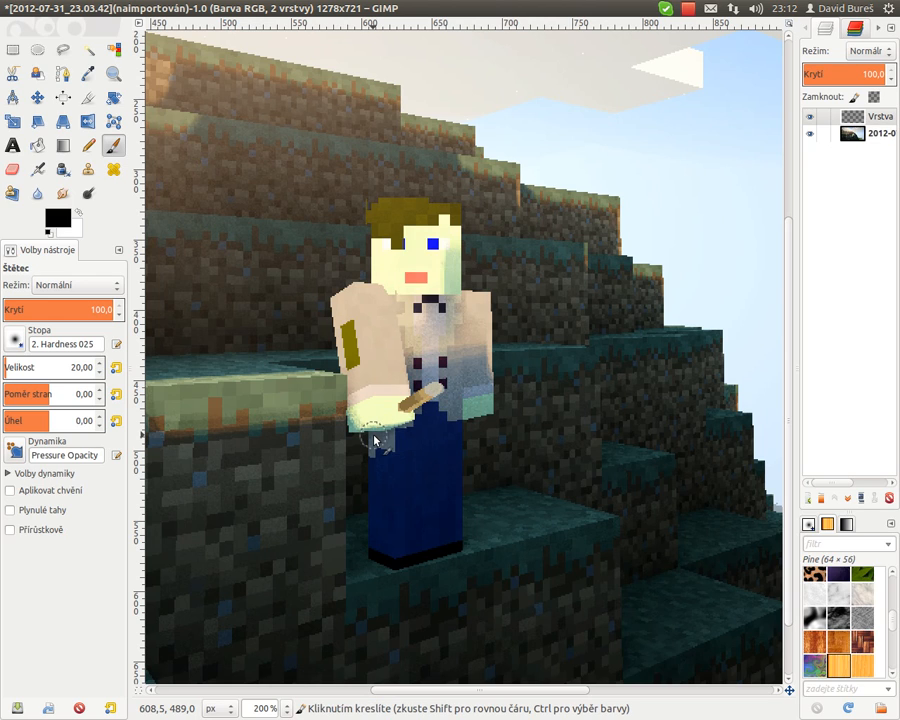
- Switch back to the 2. Hardness 100 brush, try a straight black line from the character's hand, and undo it
{"action": "left_click", "coordinate": [14, 343]}
{"action": "left_click", "coordinate": [86, 514]}
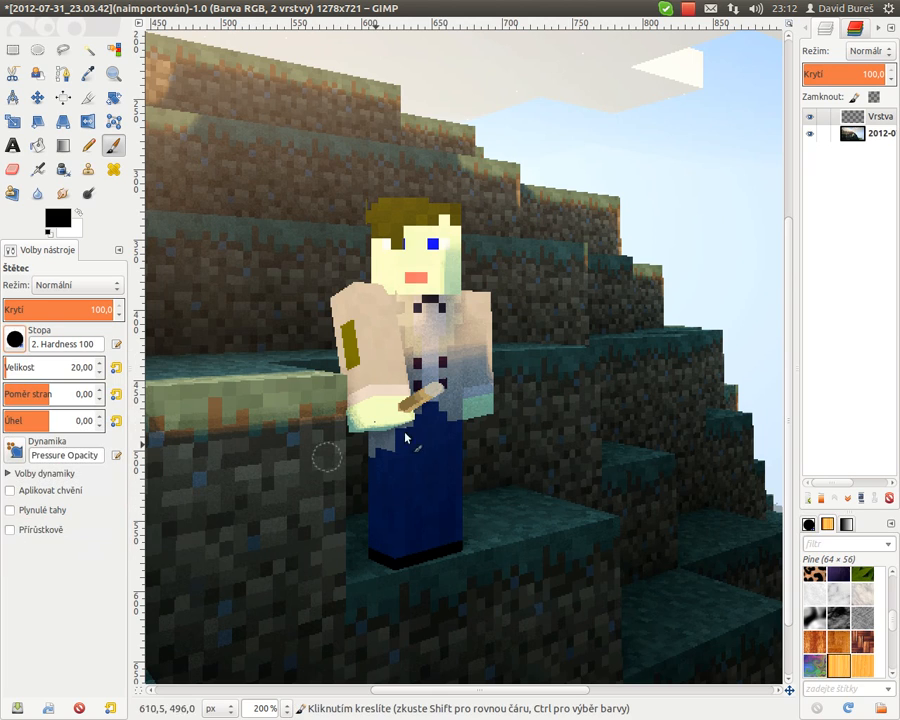
{"action": "left_click", "coordinate": [425, 395]}
{"action": "left_click", "coordinate": [680, 245], "text": "shift"}
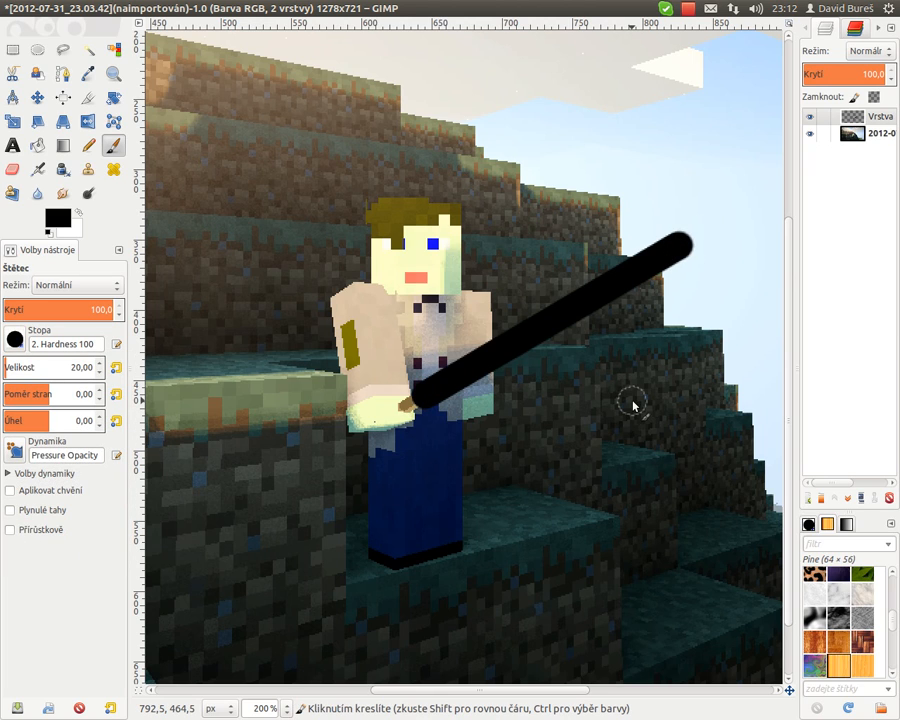
{"action": "key", "text": "ctrl+z"}
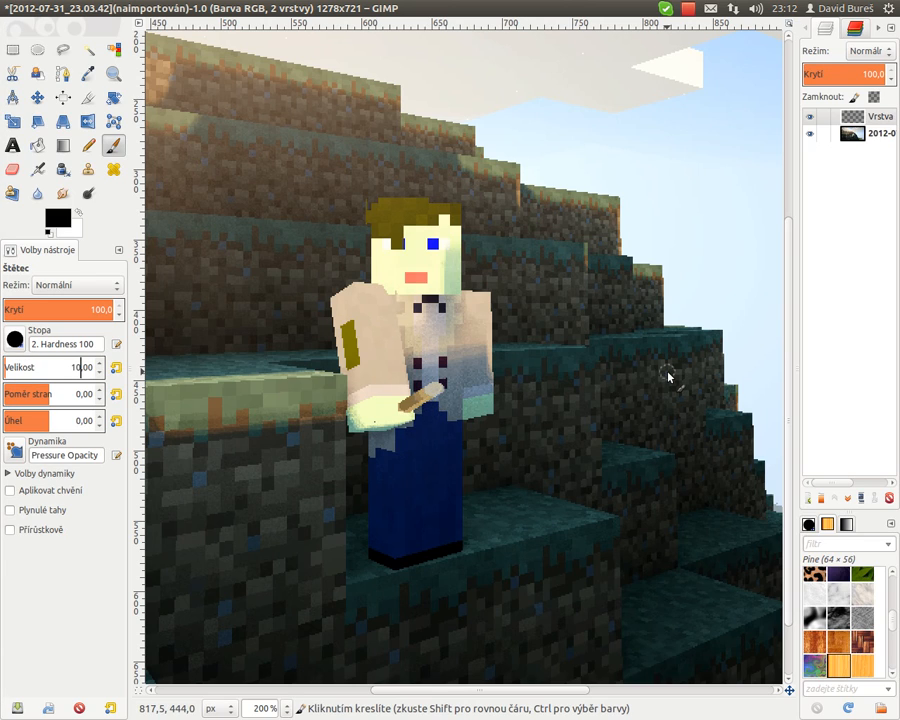
- Select the new layer, pick the Paintbrush, and set the foreground colour to white
{"action": "left_click", "coordinate": [866, 120]}
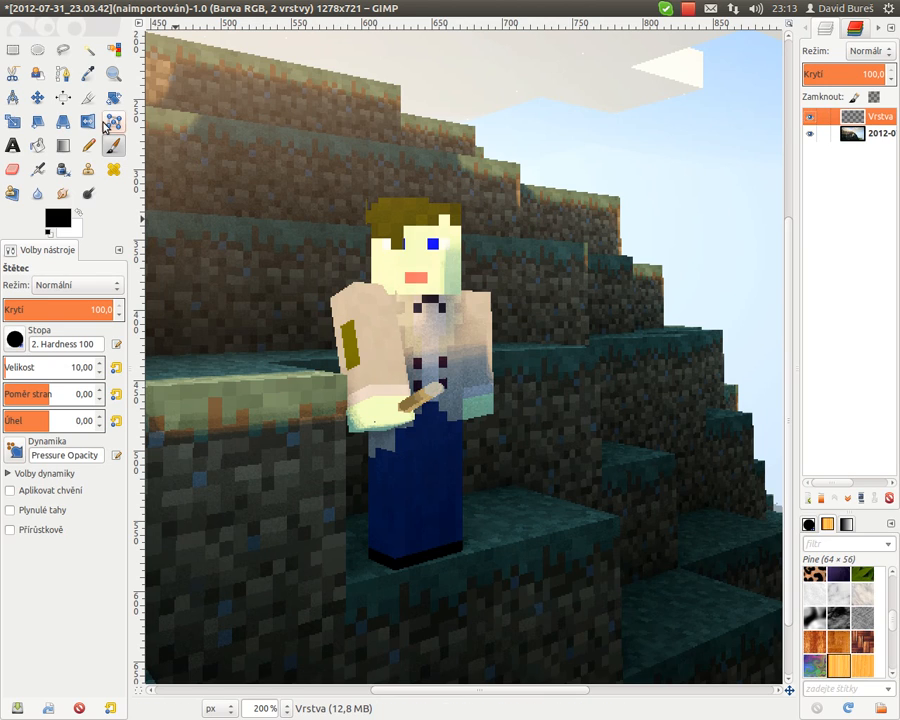
{"action": "left_click", "coordinate": [113, 73]}
{"action": "left_click", "coordinate": [112, 146]}
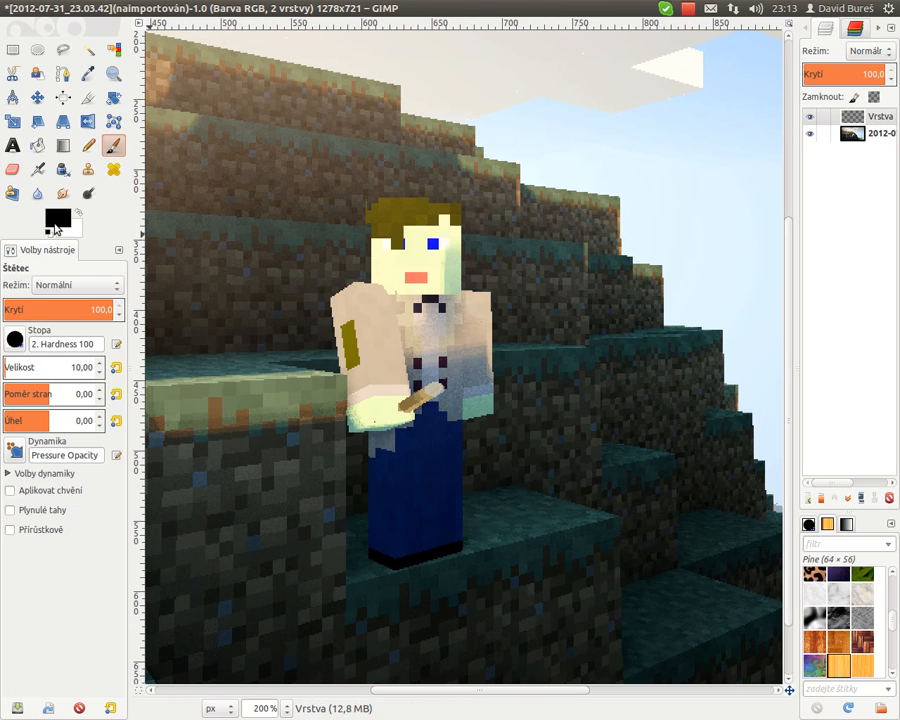
{"action": "left_click", "coordinate": [50, 222]}
{"action": "left_click", "coordinate": [304, 185]}
{"action": "left_click", "coordinate": [318, 241]}
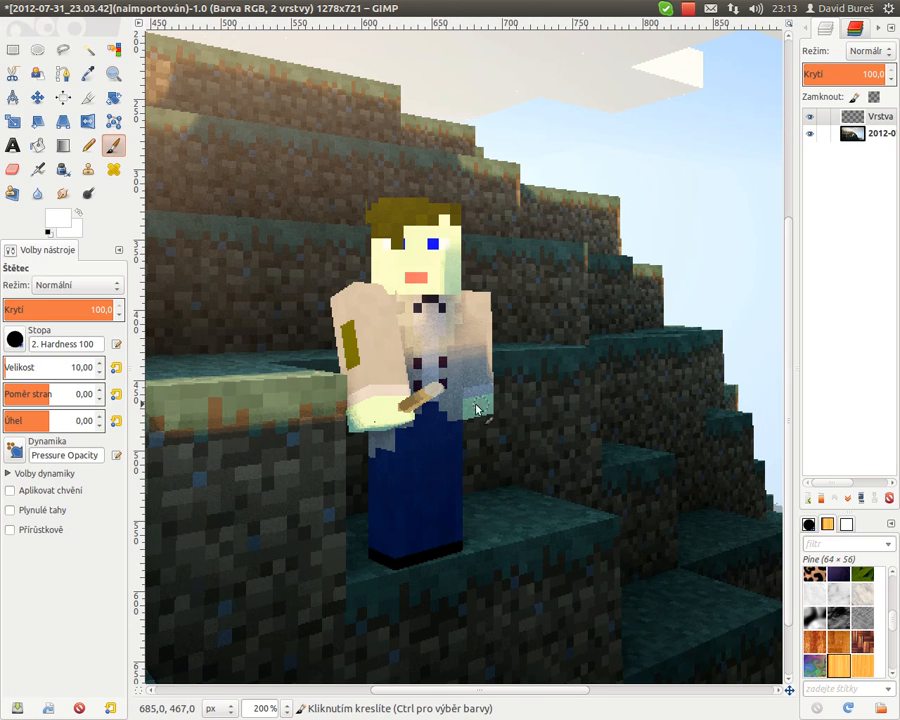
- Draw a straight white blade line, size 10, from the character's hand diagonally up to the right
{"action": "left_click", "coordinate": [77, 367]}
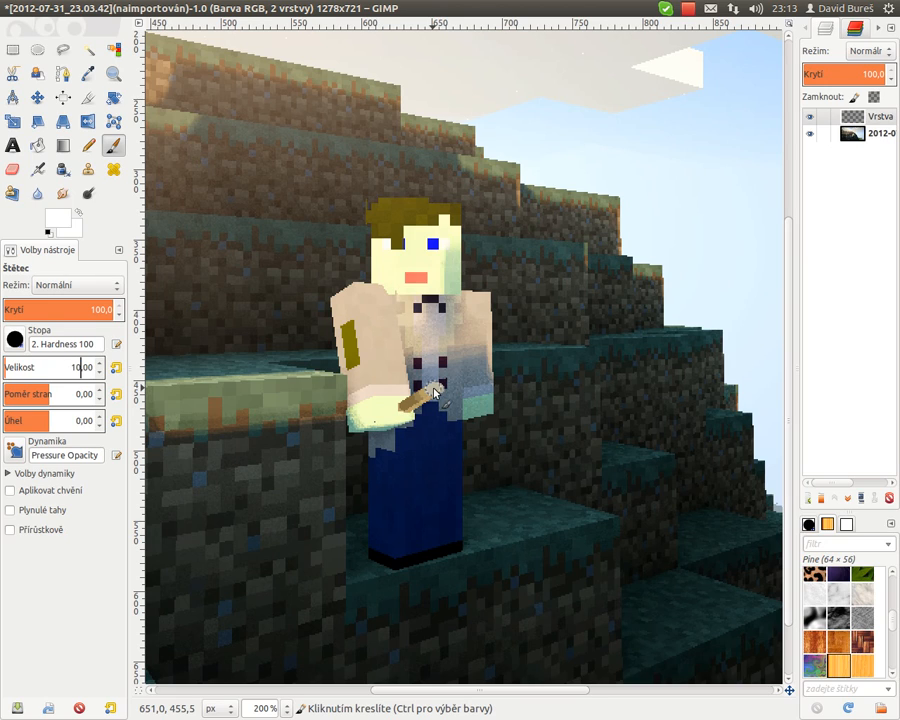
{"action": "left_click", "coordinate": [432, 389]}
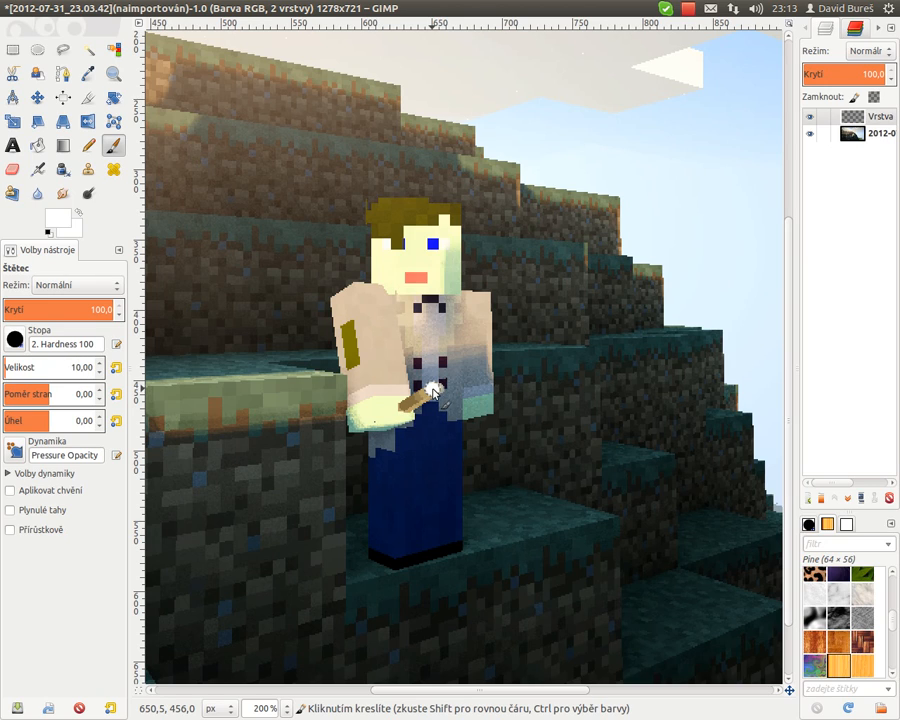
{"action": "left_click", "coordinate": [605, 278], "text": "shift"}
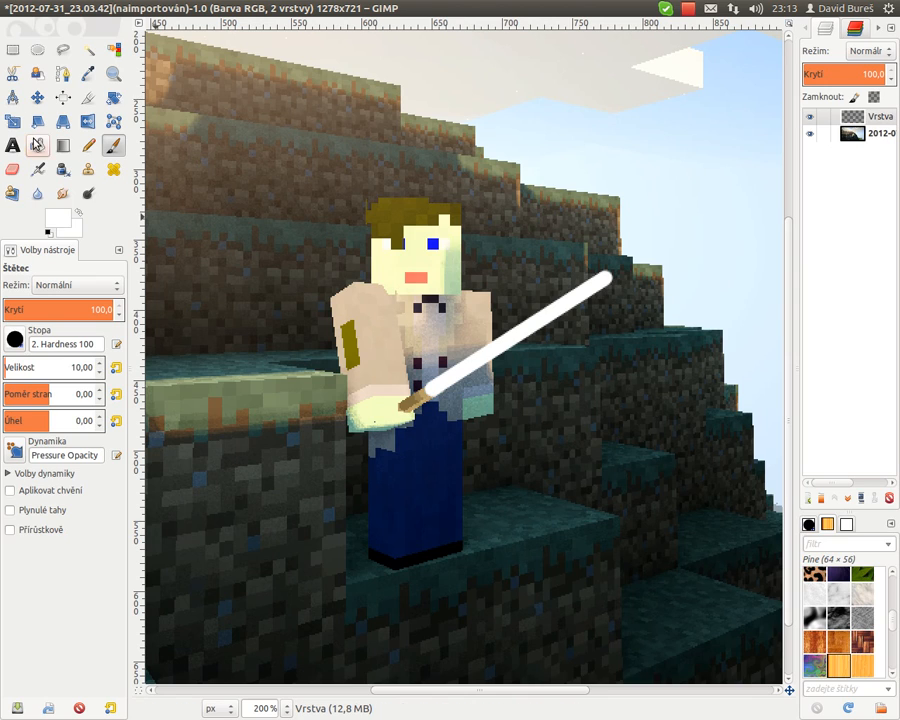
- Measure the length of the hilt in the character's hand with the Measure tool
{"action": "left_click", "coordinate": [12, 97]}
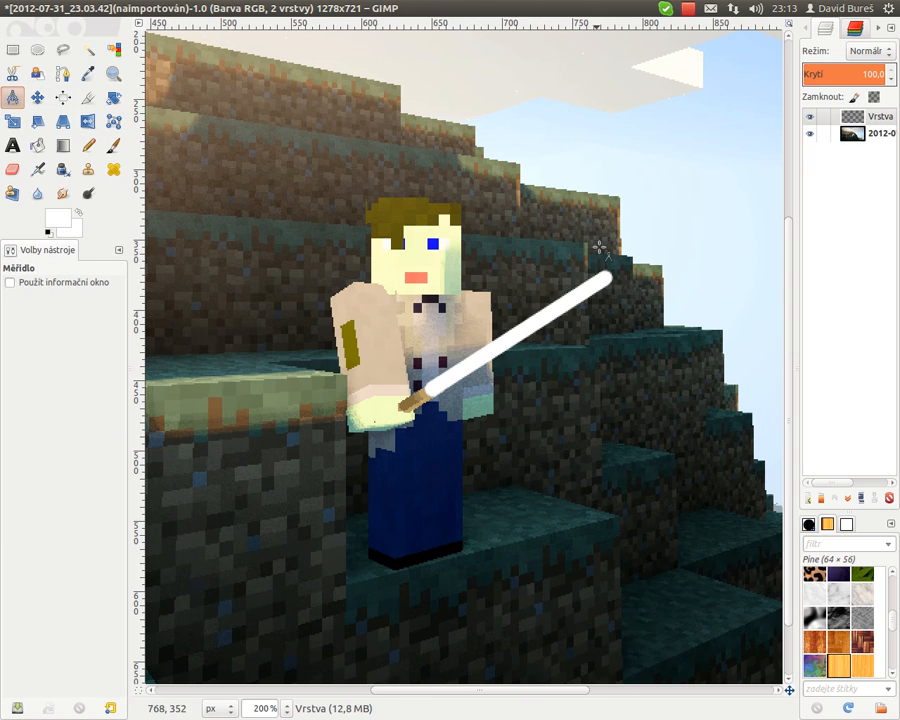
{"action": "left_click_drag", "start_coordinate": [604, 270], "coordinate": [412, 318]}
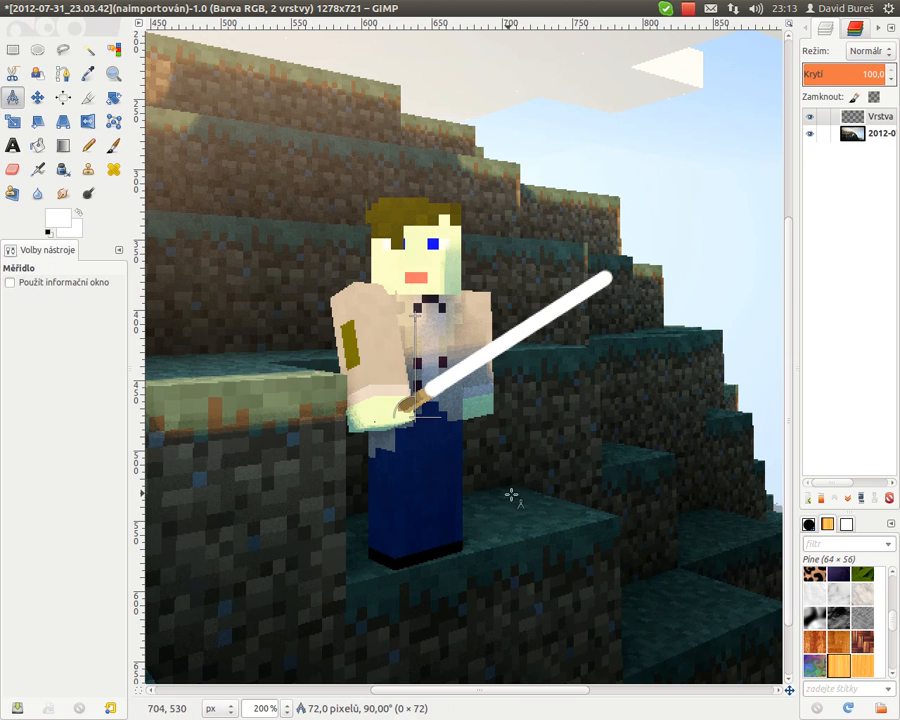
{"action": "left_click", "coordinate": [114, 145]}
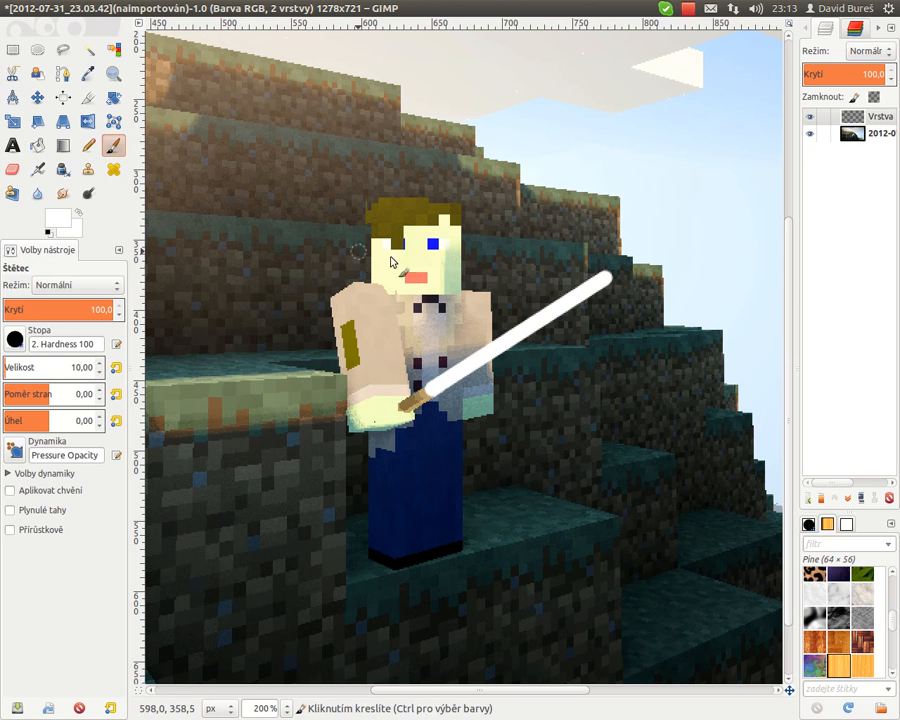
- Duplicate the blade layer
{"action": "left_click", "coordinate": [866, 116]}
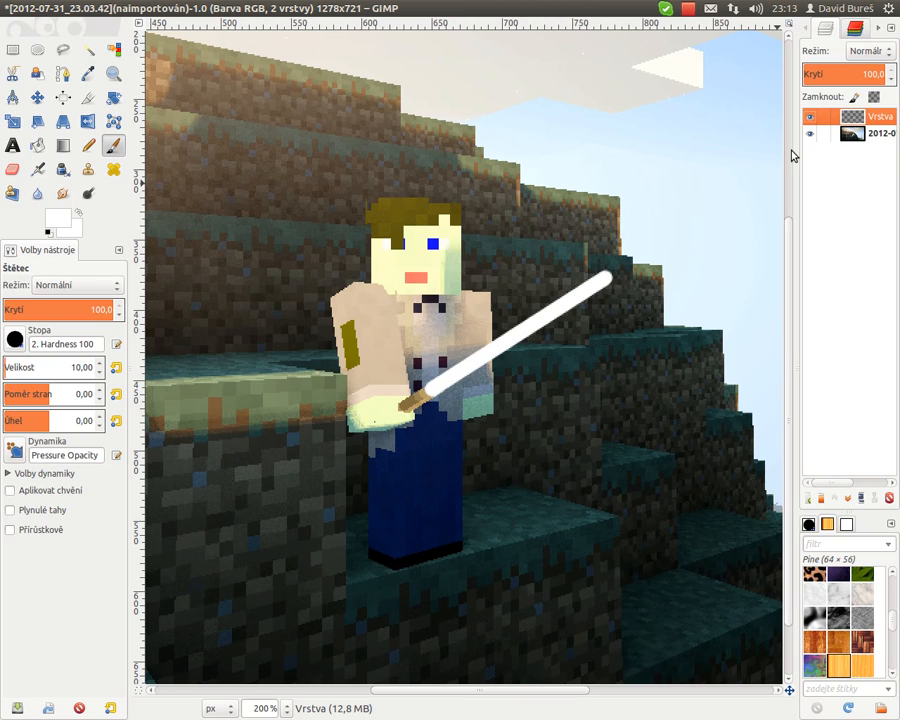
{"action": "key", "text": "ctrl+shift+d"}
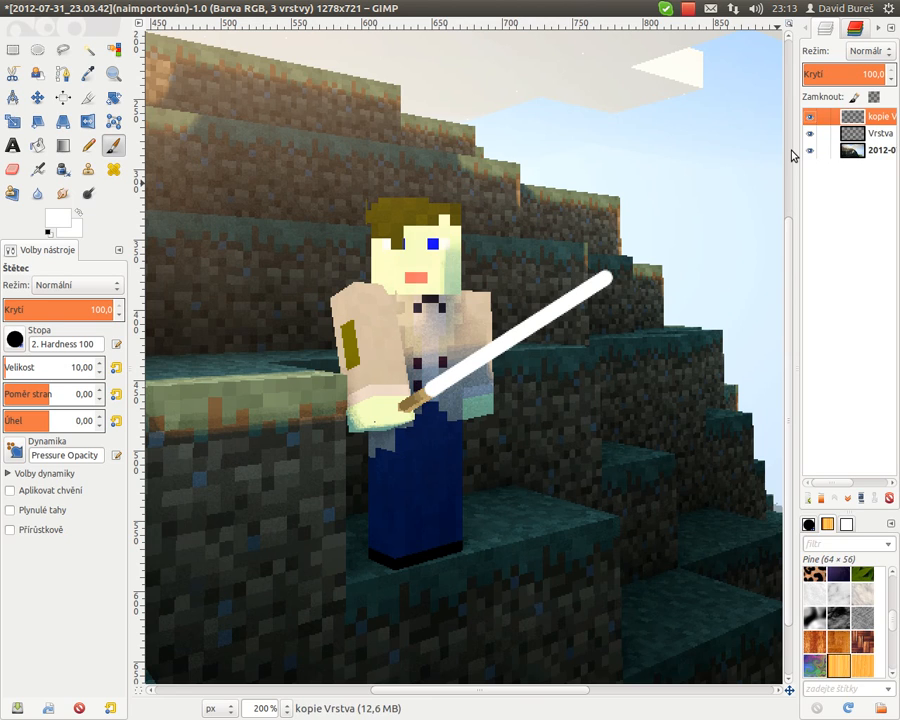
{"action": "key", "text": "ctrl+z"}
{"action": "right_click", "coordinate": [862, 128]}
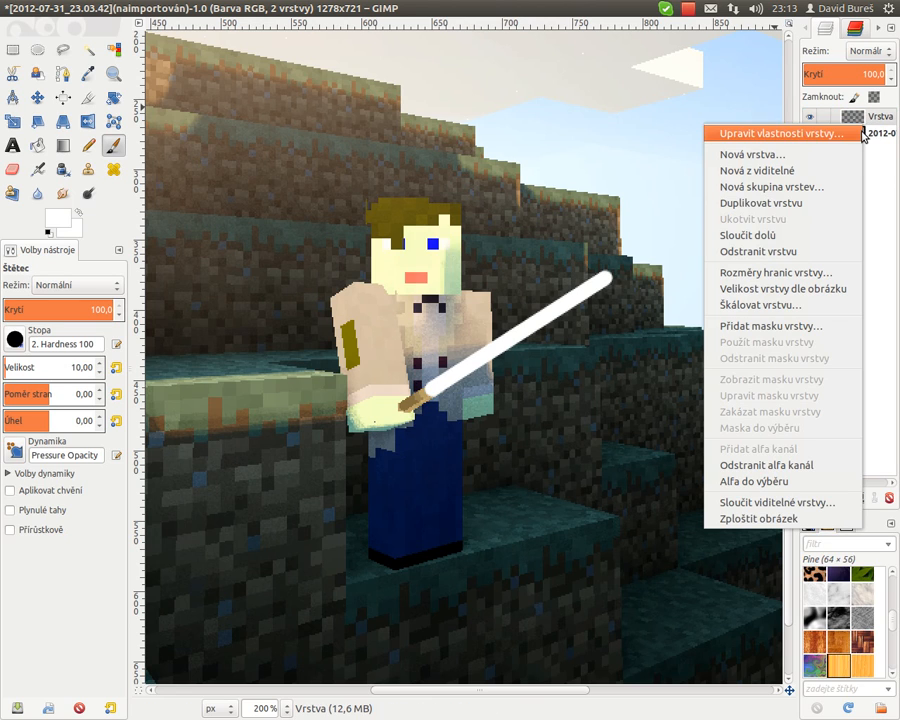
{"action": "left_click", "coordinate": [803, 202]}
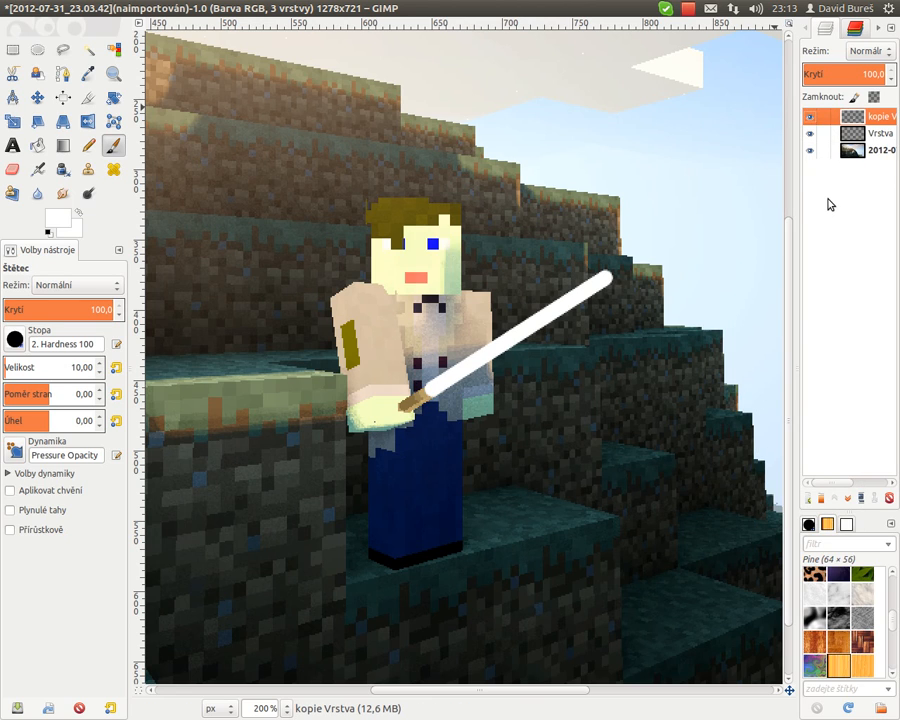
- Select the original blade layer and turn its alpha into a selection
{"action": "left_click", "coordinate": [845, 138]}
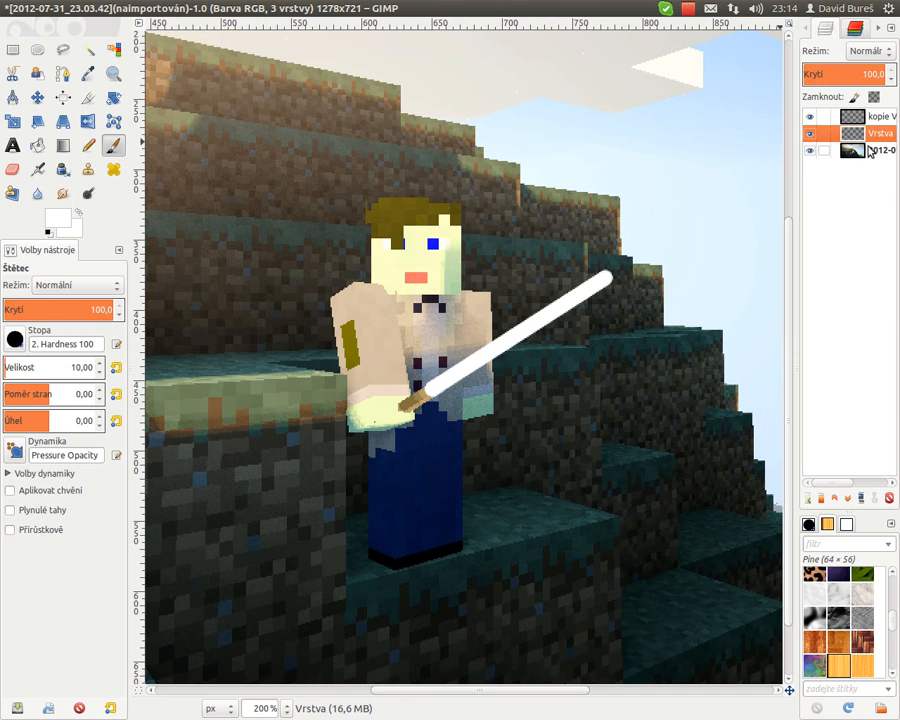
{"action": "right_click", "coordinate": [869, 143]}
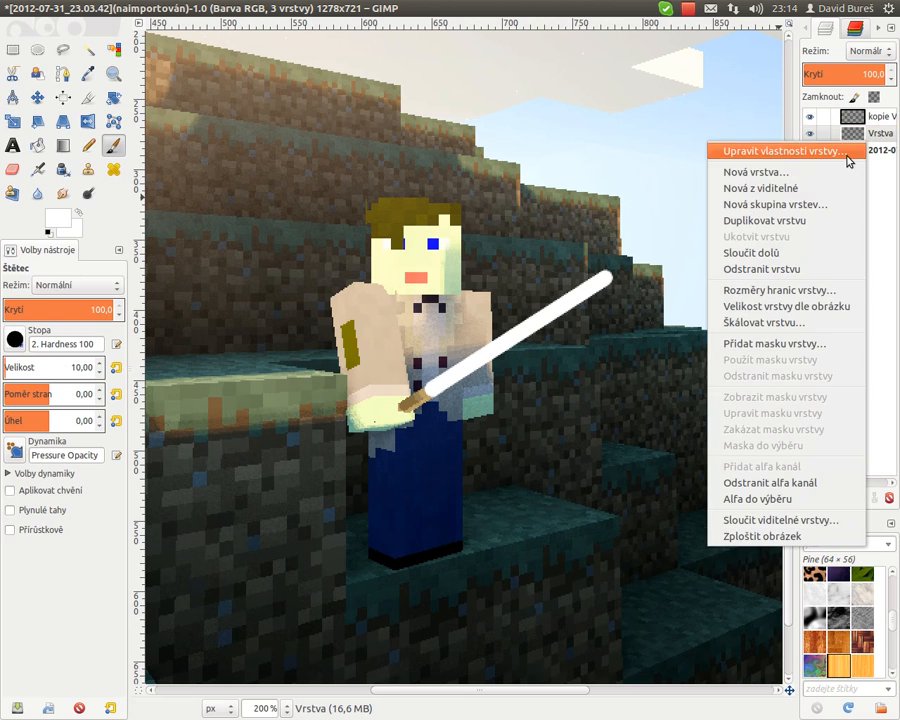
{"action": "left_click", "coordinate": [737, 502]}
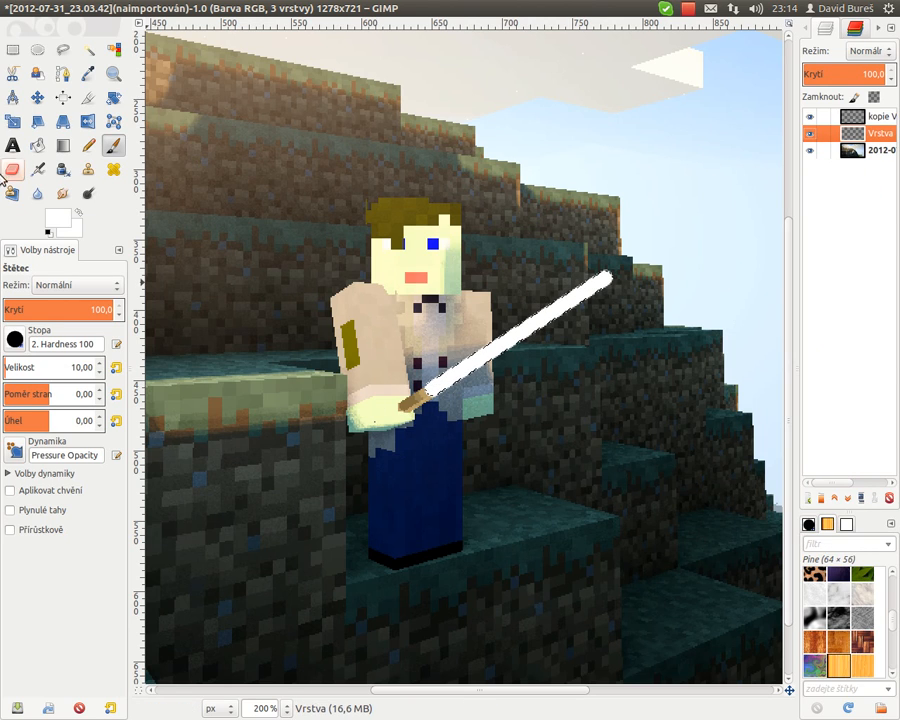
- Fill the blade selection on the original layer with bright green using Bucket Fill and raise that layer above the copy
{"action": "left_click", "coordinate": [37, 145]}
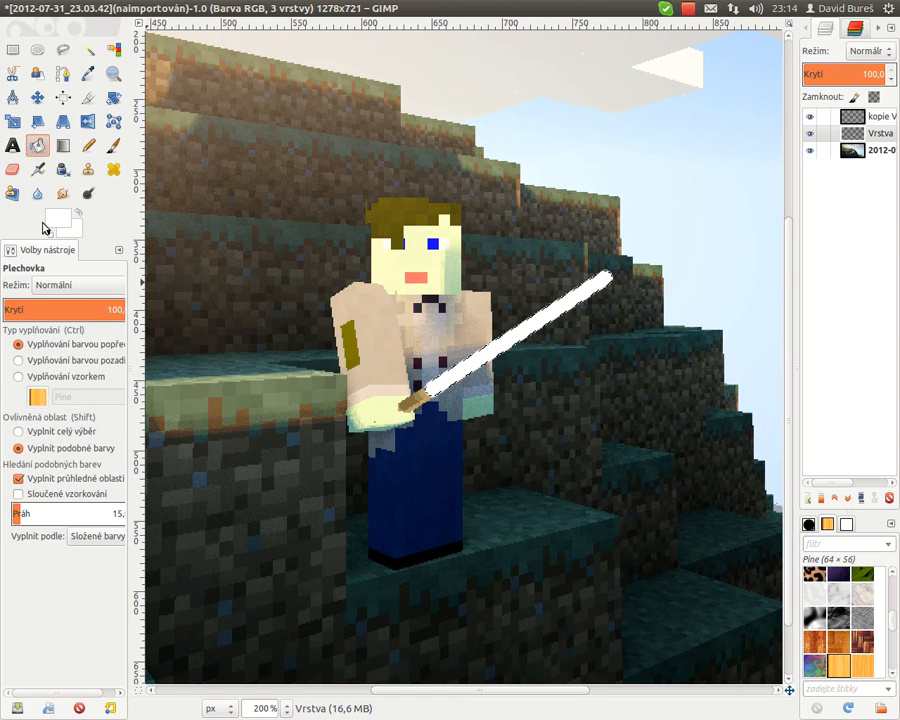
{"action": "left_click", "coordinate": [58, 225]}
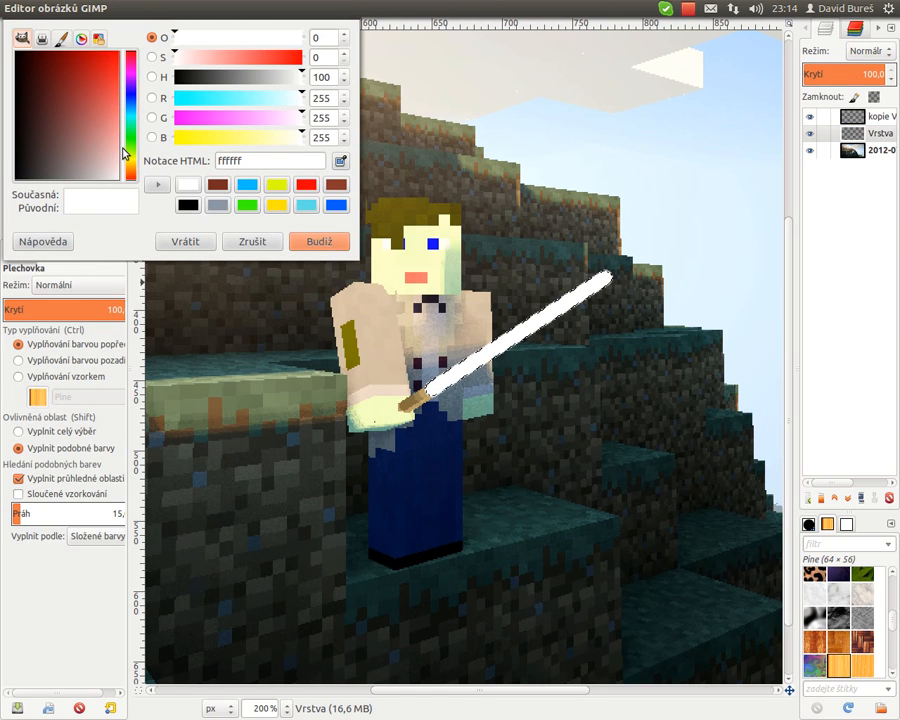
{"action": "left_click_drag", "start_coordinate": [130, 151], "coordinate": [132, 139]}
{"action": "left_click_drag", "start_coordinate": [110, 118], "coordinate": [121, 50]}
{"action": "left_click", "coordinate": [331, 241]}
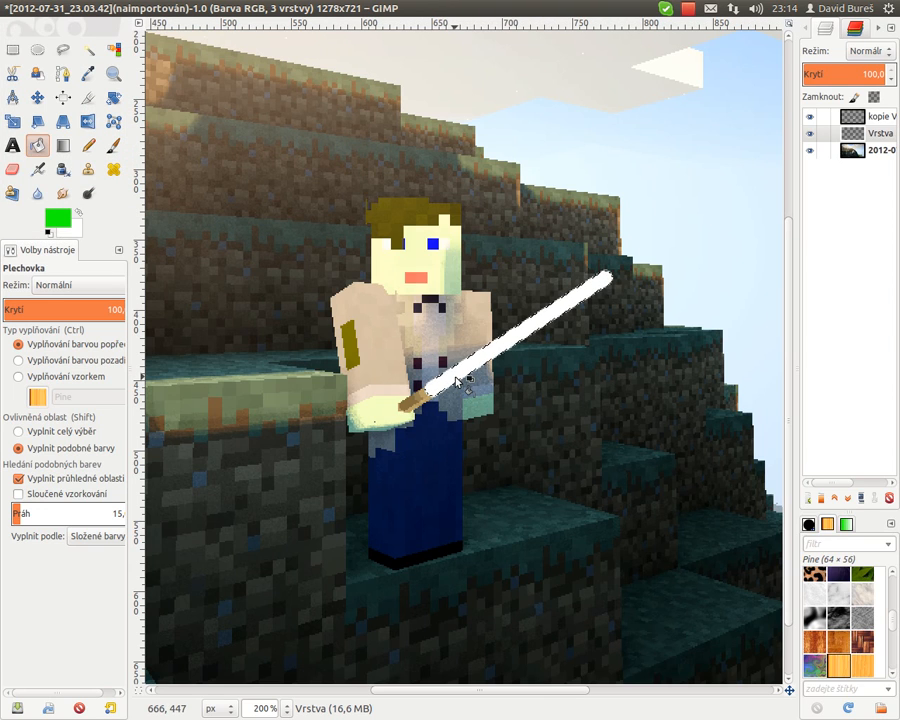
{"action": "mouse_move", "coordinate": [856, 132]}
{"action": "left_mouse_down"}
{"action": "mouse_move", "coordinate": [862, 117]}
{"action": "mouse_move", "coordinate": [849, 146]}
{"action": "mouse_move", "coordinate": [849, 114]}
{"action": "left_mouse_up"}
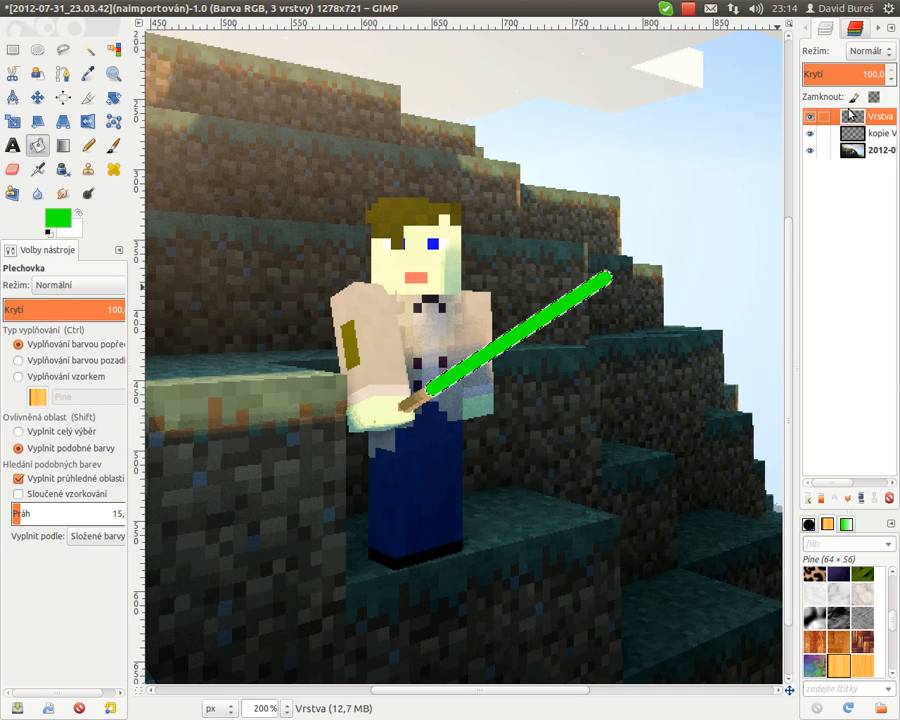
- Duplicate the green blade layer and select the original Vrstva layer
{"action": "key", "text": "ctrl+shift+d"}
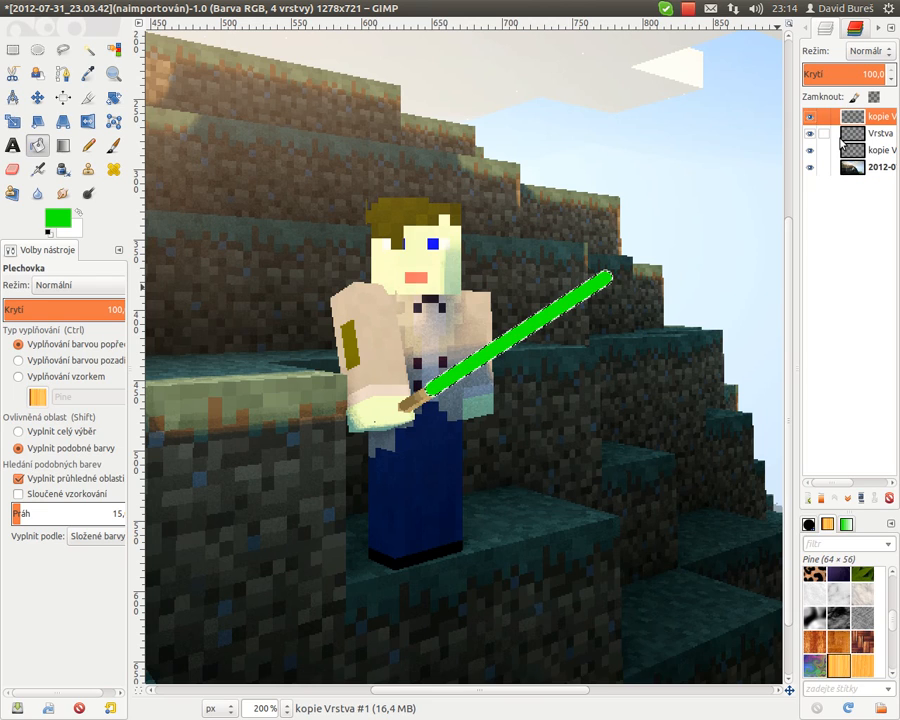
{"action": "left_click", "coordinate": [849, 135]}
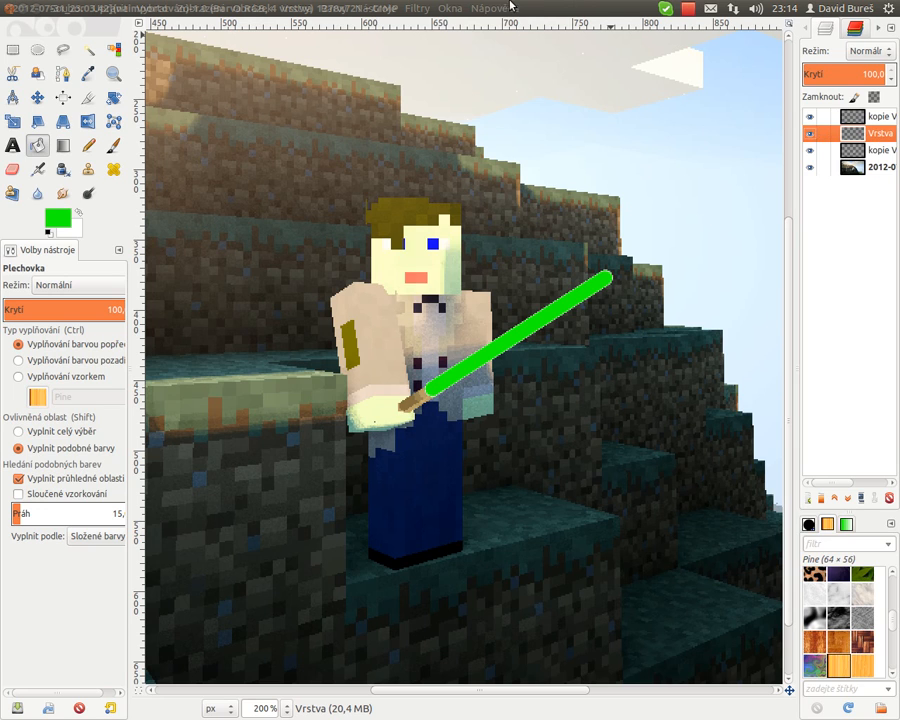
- Apply a Gaussian blur with a 30 px radius to the Vrstva blade layer
{"action": "left_click", "coordinate": [417, 8]}
{"action": "mouse_move", "coordinate": [437, 83]}
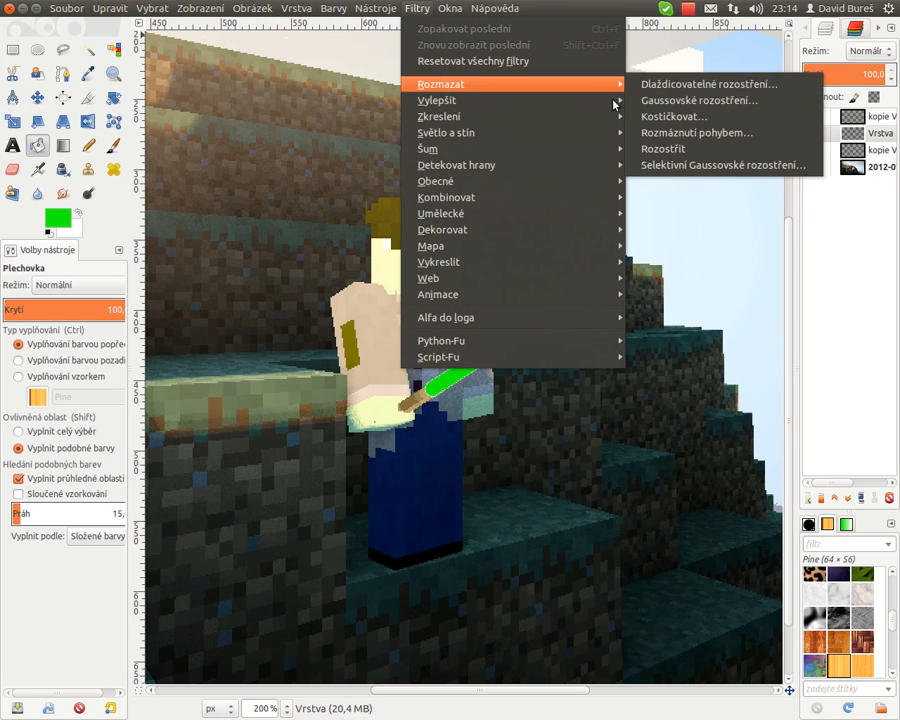
{"action": "left_click", "coordinate": [700, 100]}
{"action": "left_click_drag", "start_coordinate": [422, 238], "coordinate": [277, 173]}
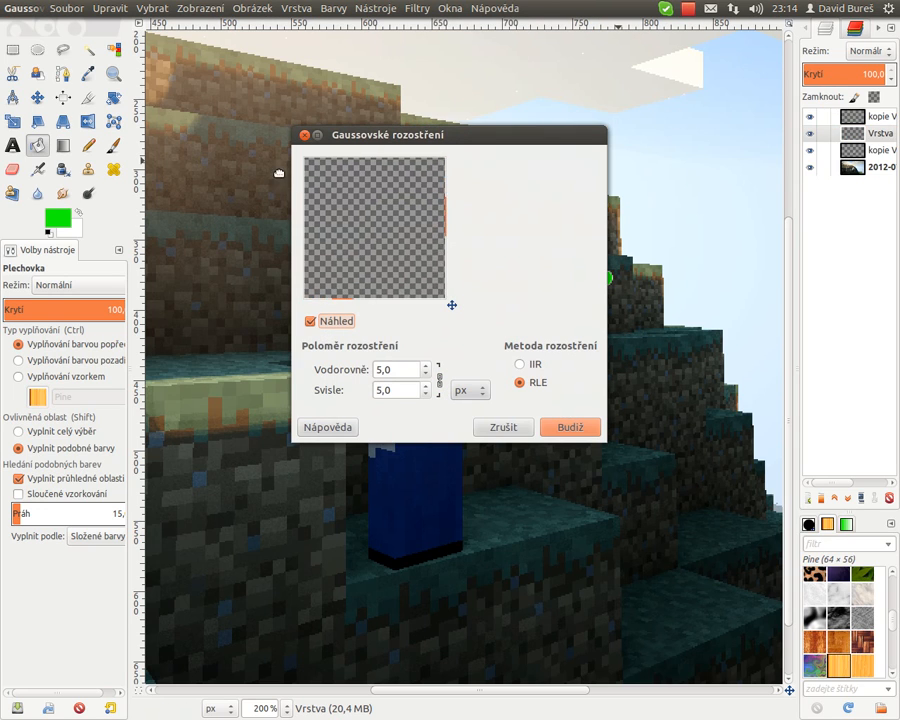
{"action": "mouse_move", "coordinate": [411, 263]}
{"action": "left_mouse_down"}
{"action": "mouse_move", "coordinate": [357, 187]}
{"action": "mouse_move", "coordinate": [300, 180]}
{"action": "left_mouse_up"}
{"action": "mouse_move", "coordinate": [420, 287]}
{"action": "left_mouse_down"}
{"action": "mouse_move", "coordinate": [362, 275]}
{"action": "mouse_move", "coordinate": [290, 240]}
{"action": "left_mouse_up"}
{"action": "left_click_drag", "start_coordinate": [410, 246], "coordinate": [353, 221]}
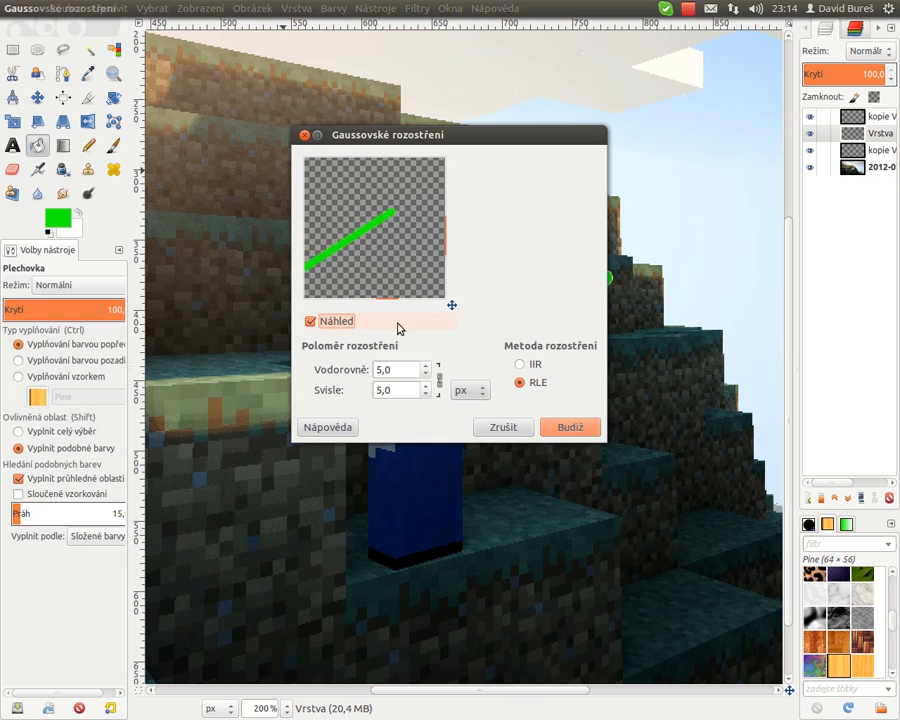
{"action": "left_click", "coordinate": [395, 369]}
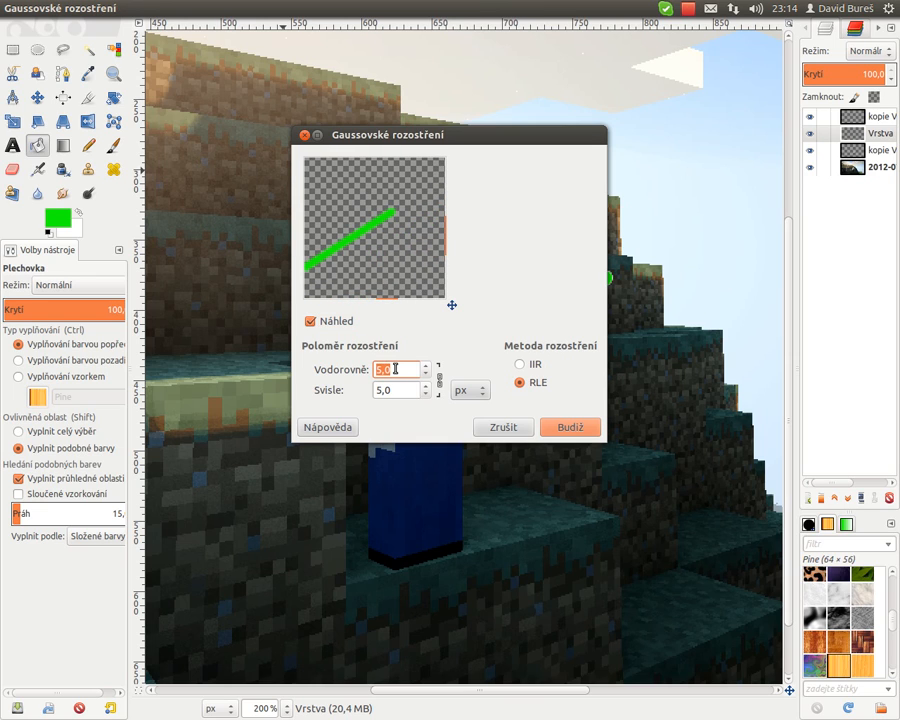
{"action": "type", "text": "30"}
{"action": "key", "text": "Return"}
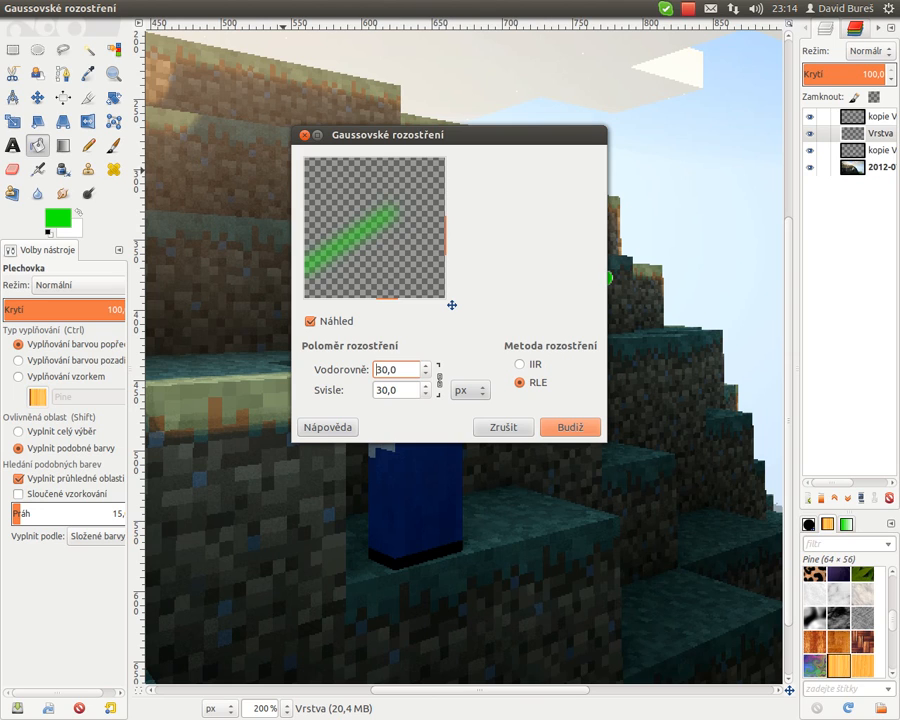
{"action": "left_click", "coordinate": [568, 427]}
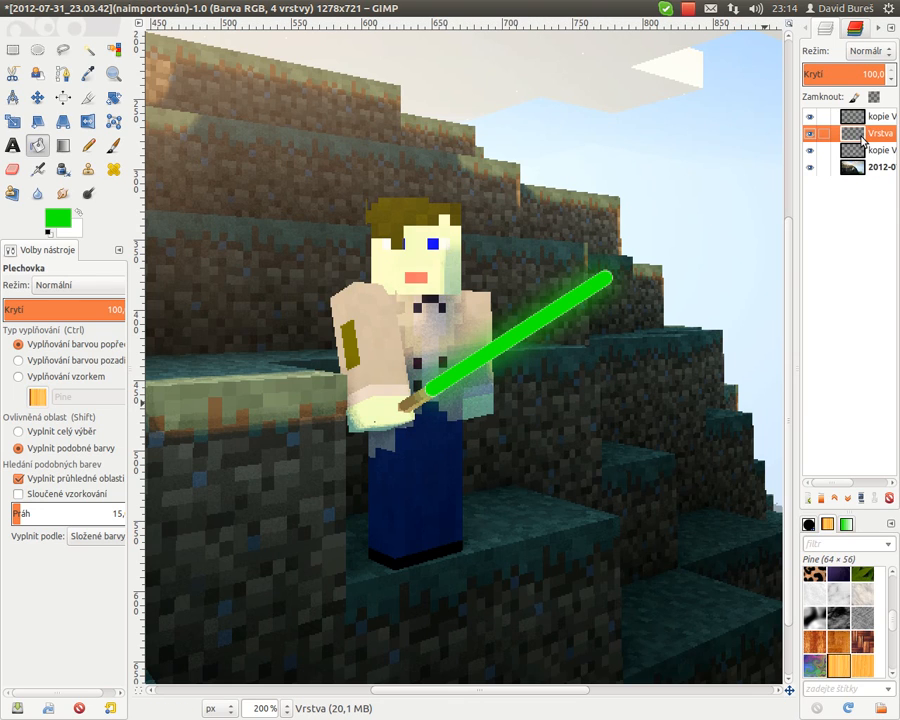
- Lower the blurred layer one position, then blur the top copy layer with a 15 px Gaussian radius
{"action": "left_click_drag", "start_coordinate": [860, 140], "coordinate": [855, 156]}
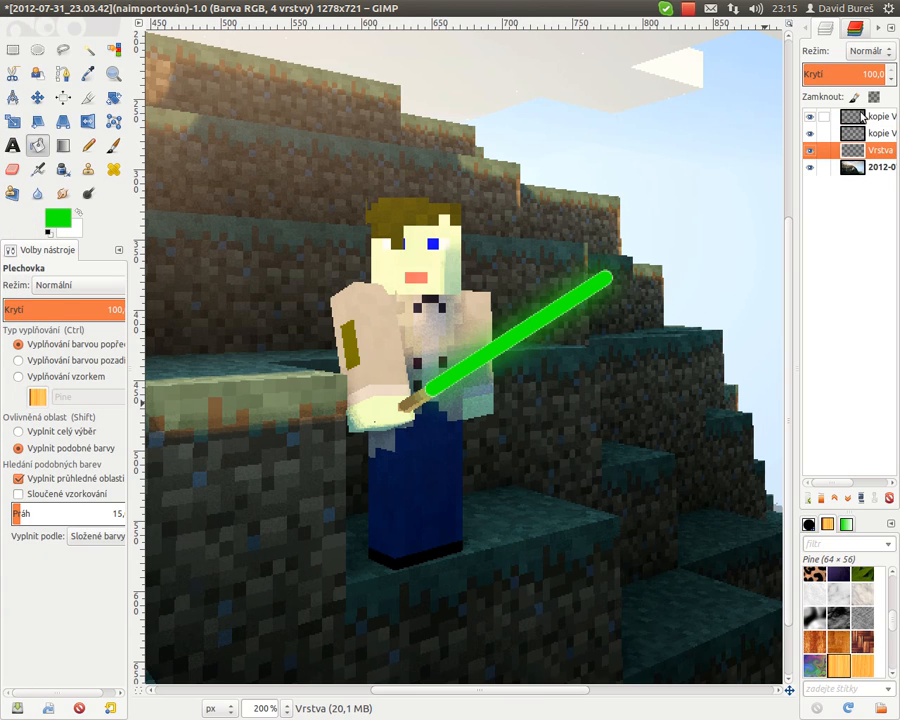
{"action": "left_click", "coordinate": [862, 117]}
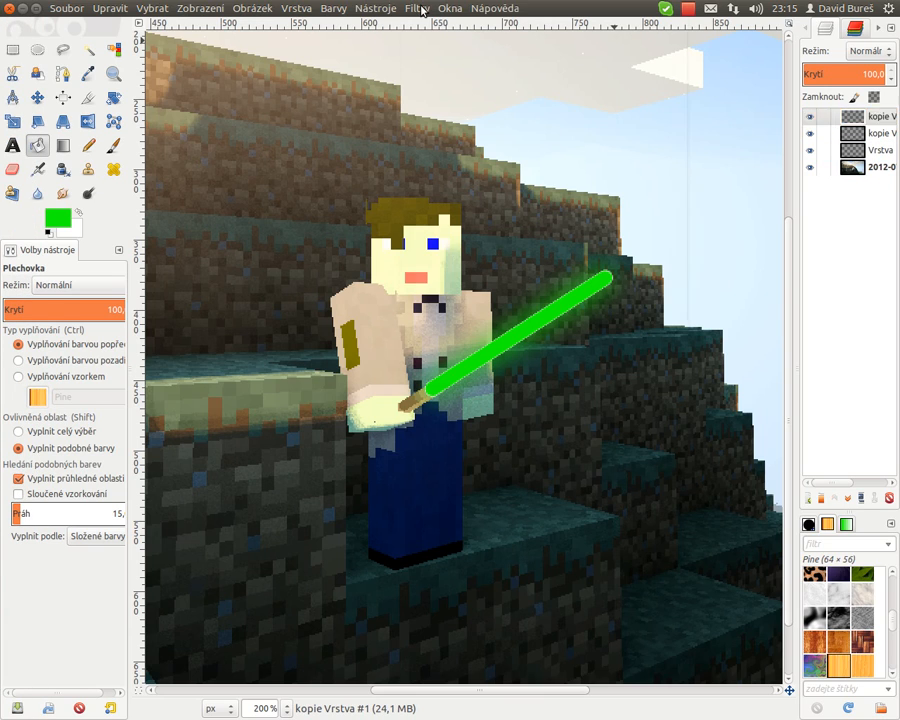
{"action": "left_click", "coordinate": [417, 8]}
{"action": "mouse_move", "coordinate": [427, 102]}
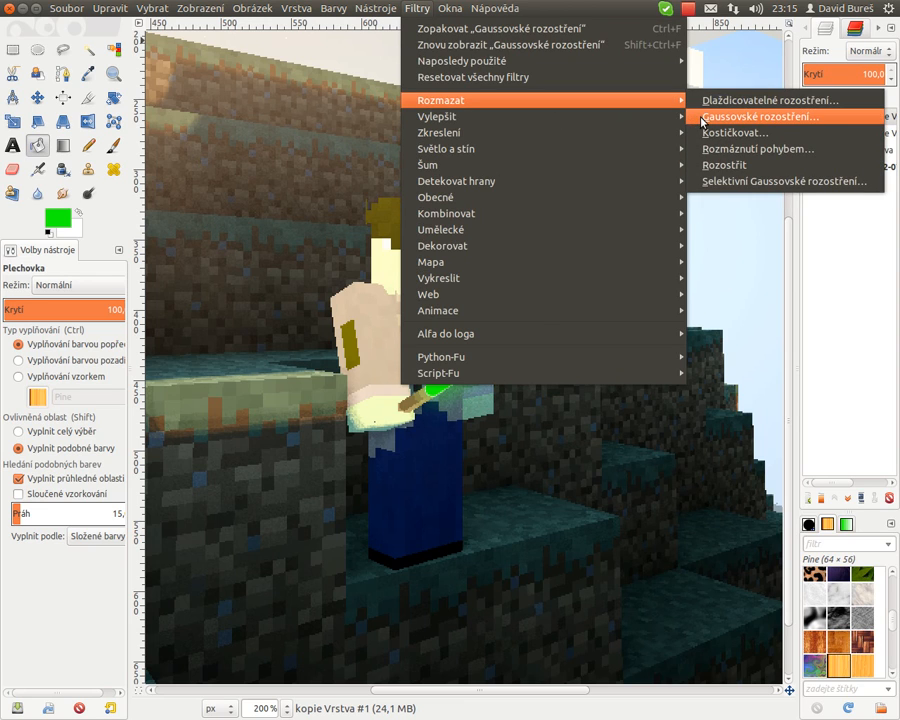
{"action": "left_click", "coordinate": [702, 120]}
{"action": "double_click", "coordinate": [403, 370]}
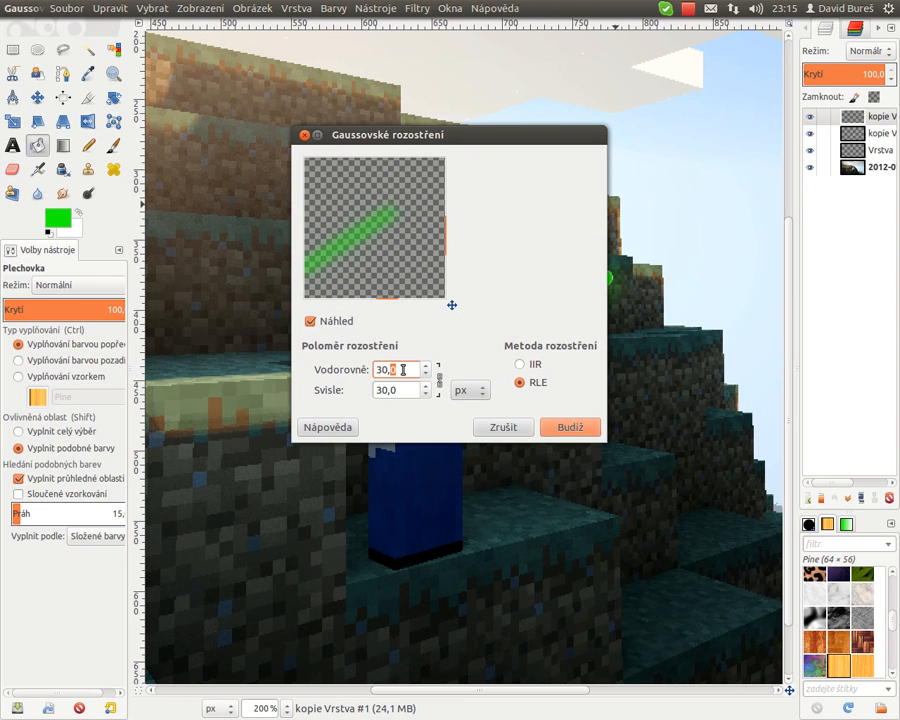
{"action": "type", "text": "15"}
{"action": "key", "text": "Tab"}
{"action": "left_click", "coordinate": [552, 426]}
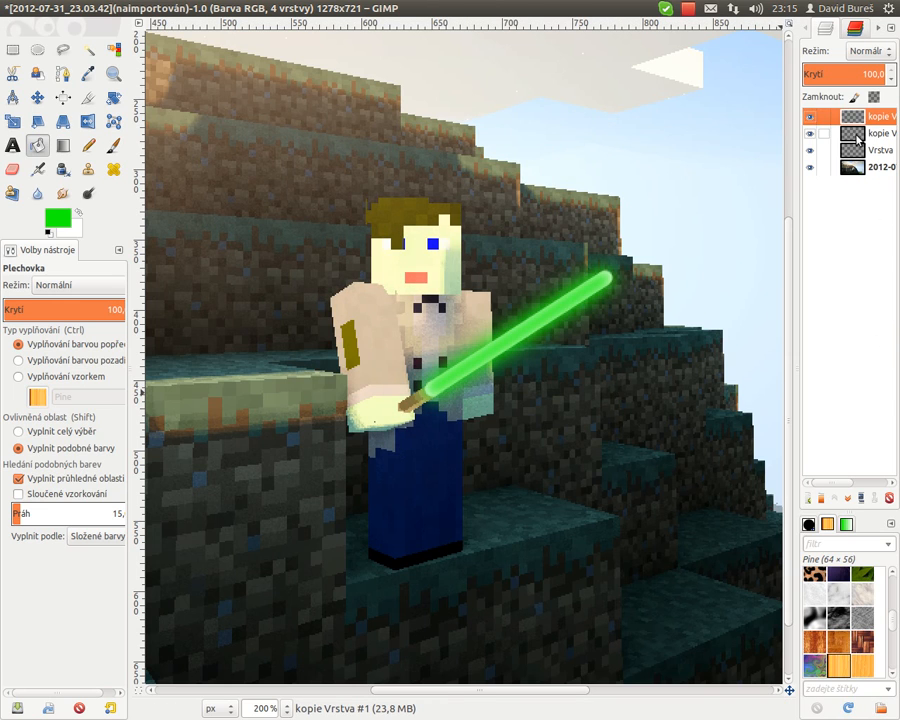
- Raise the other blade copy to the top of the stack and apply Tileable blur to it
{"action": "left_click_drag", "start_coordinate": [855, 136], "coordinate": [851, 114]}
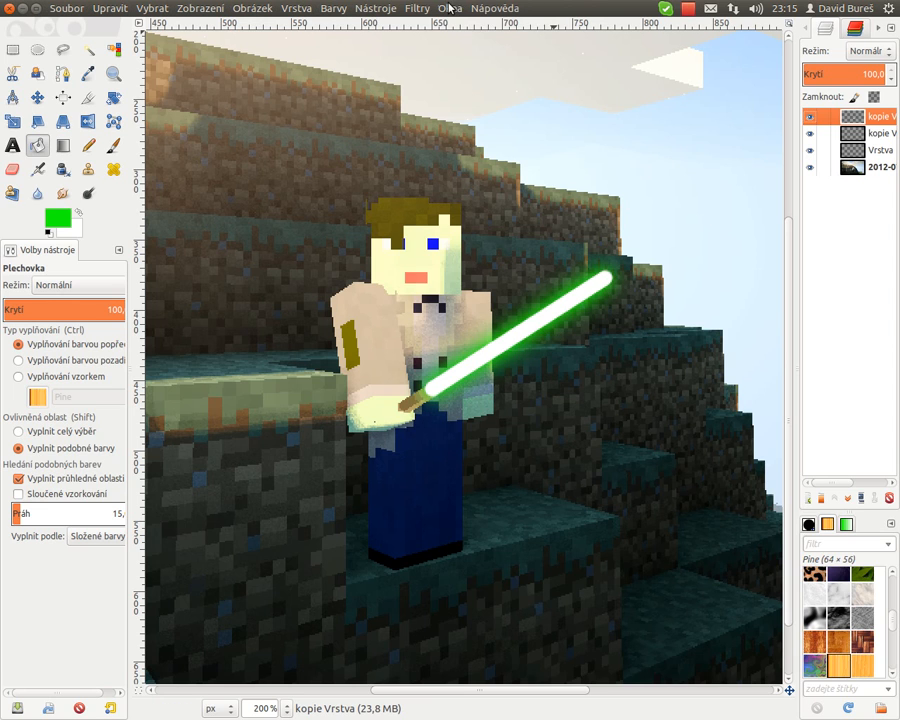
{"action": "left_click", "coordinate": [417, 8]}
{"action": "mouse_move", "coordinate": [450, 100]}
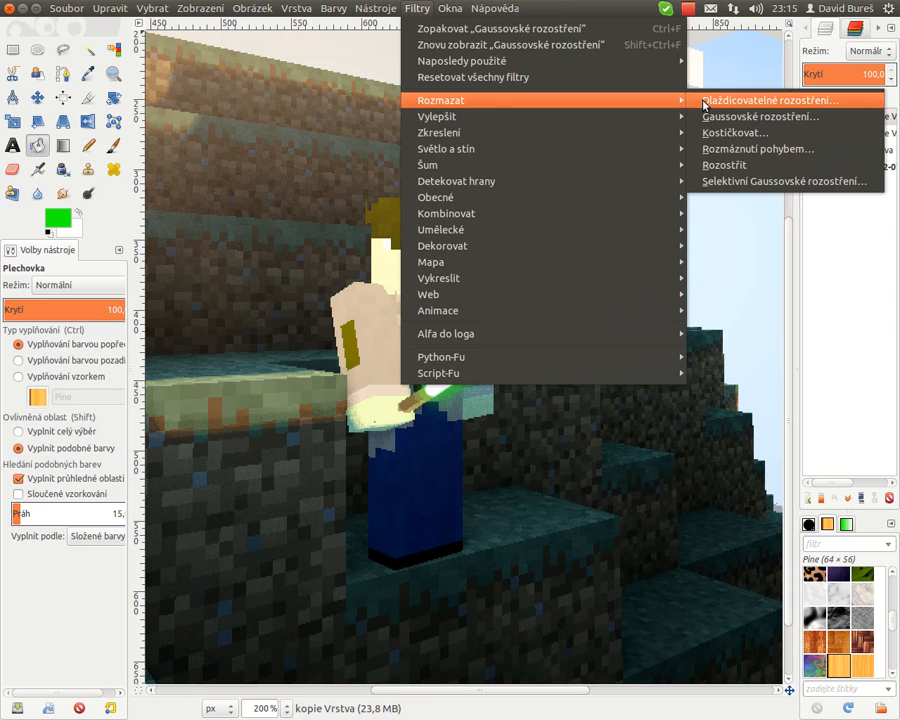
{"action": "left_click", "coordinate": [712, 100]}
{"action": "left_click", "coordinate": [538, 345]}
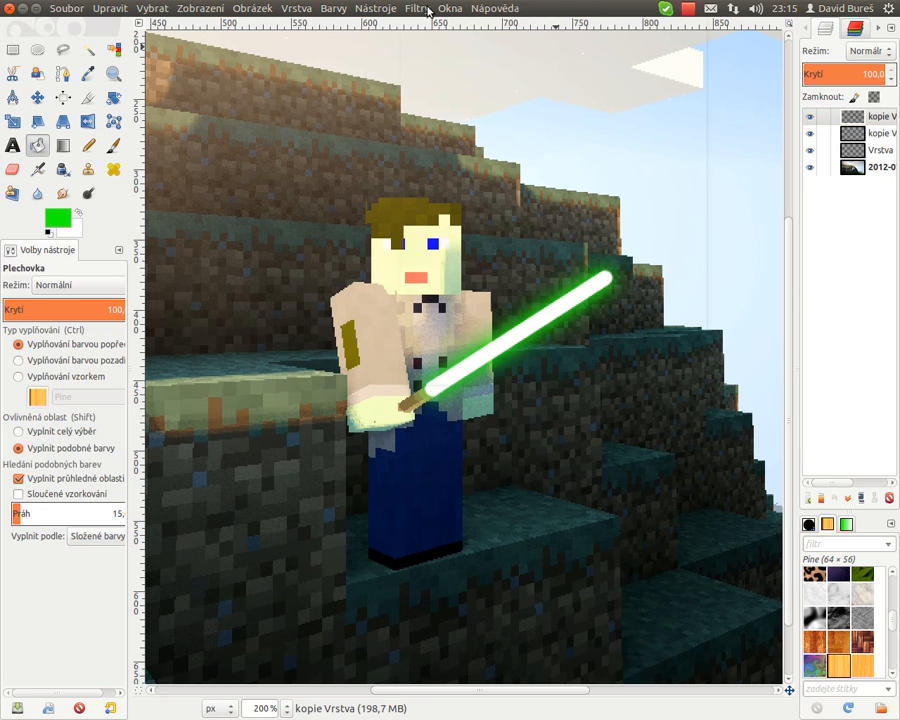
- Apply a Gaussian blur with a 10 px radius to the top blade copy
{"action": "left_click", "coordinate": [415, 8]}
{"action": "mouse_move", "coordinate": [430, 100]}
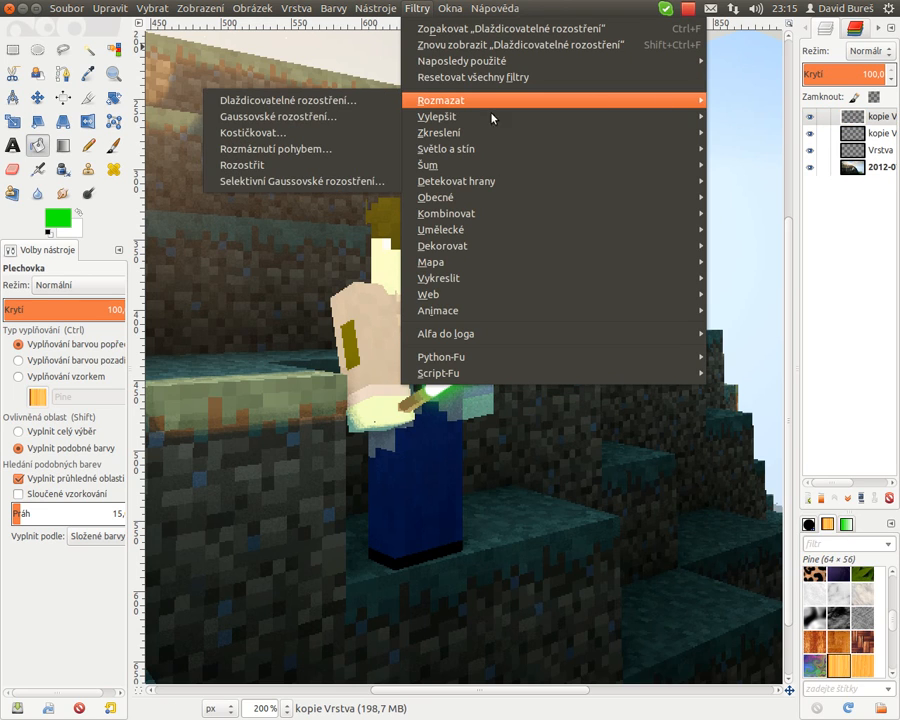
{"action": "left_click", "coordinate": [314, 114]}
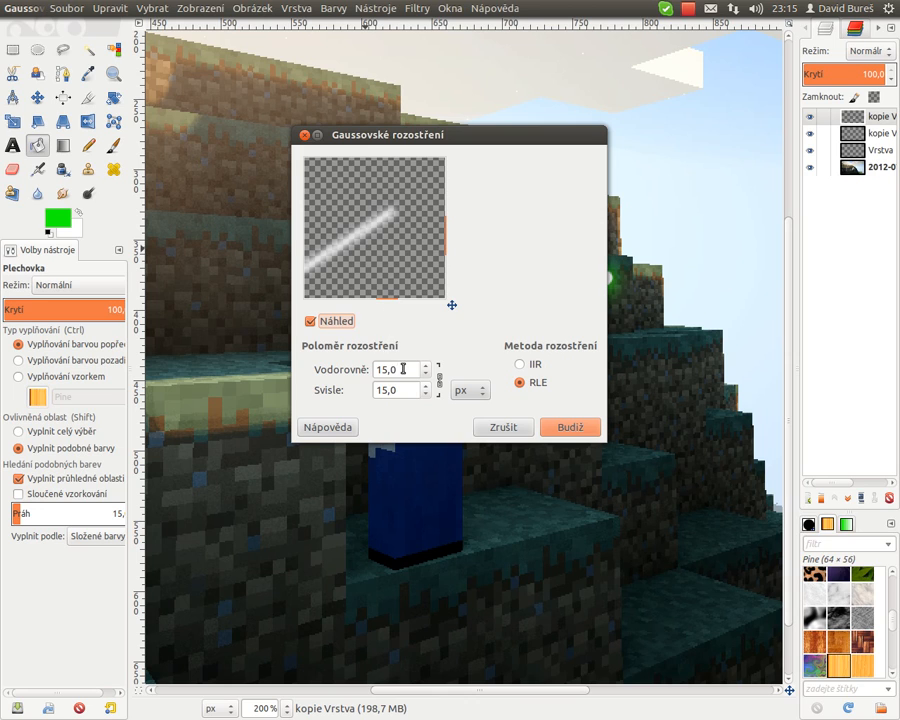
{"action": "type", "text": "10"}
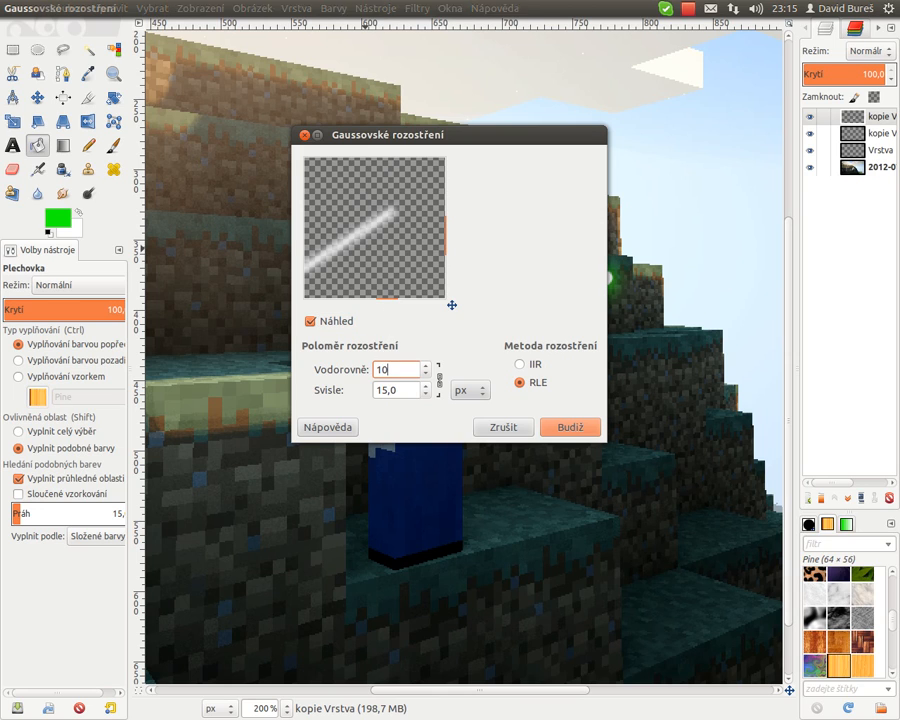
{"action": "key", "text": "Tab"}
{"action": "left_click", "coordinate": [570, 427]}
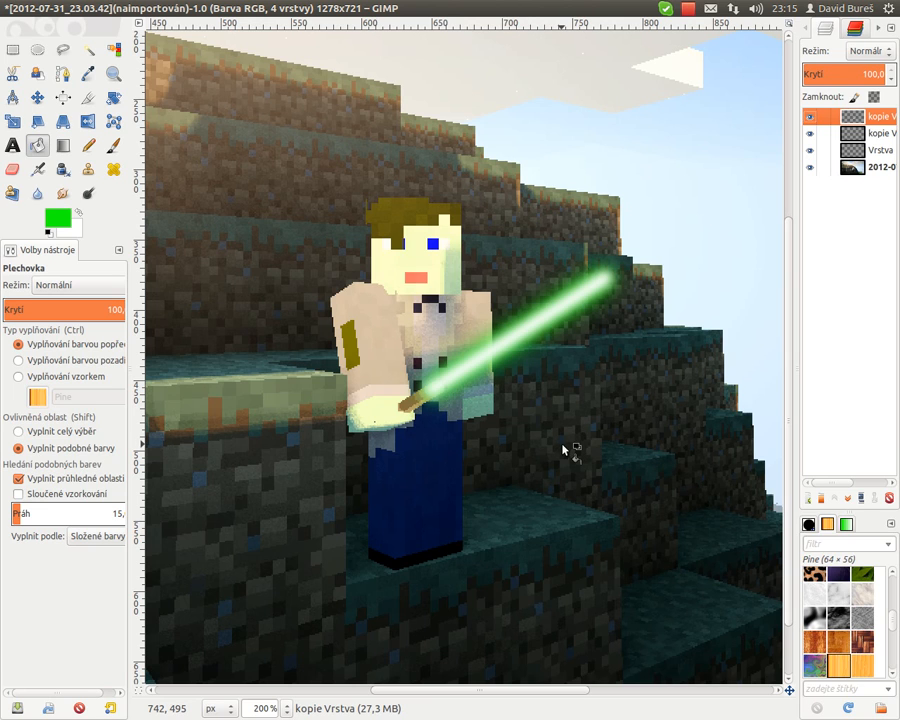
- Apply another Gaussian blur to the top blade copy with a 5,0 px radius
{"action": "left_click", "coordinate": [417, 8]}
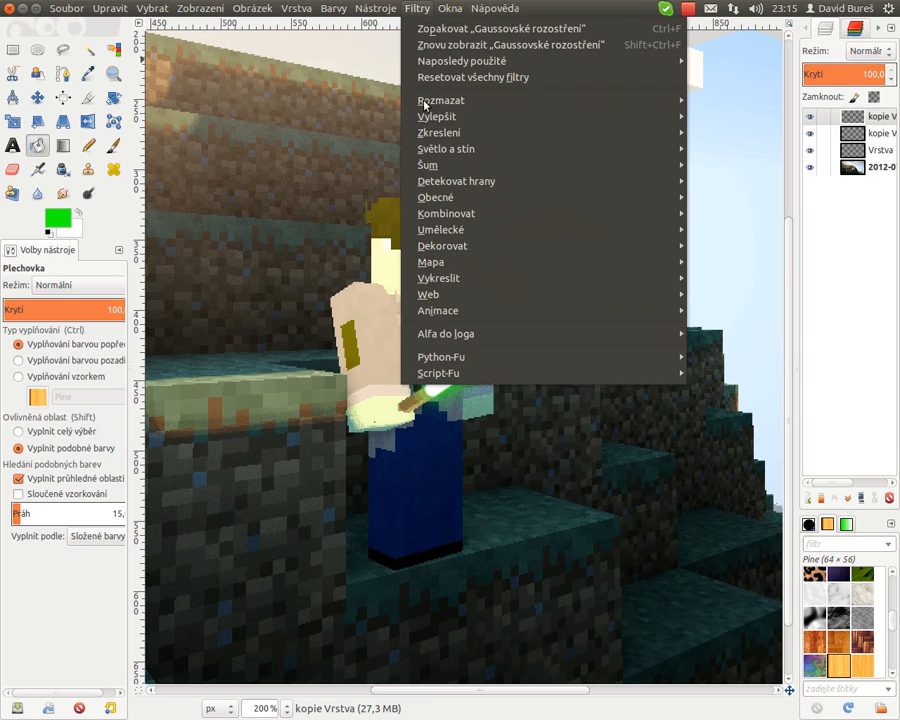
{"action": "mouse_move", "coordinate": [426, 103]}
{"action": "left_click", "coordinate": [747, 116]}
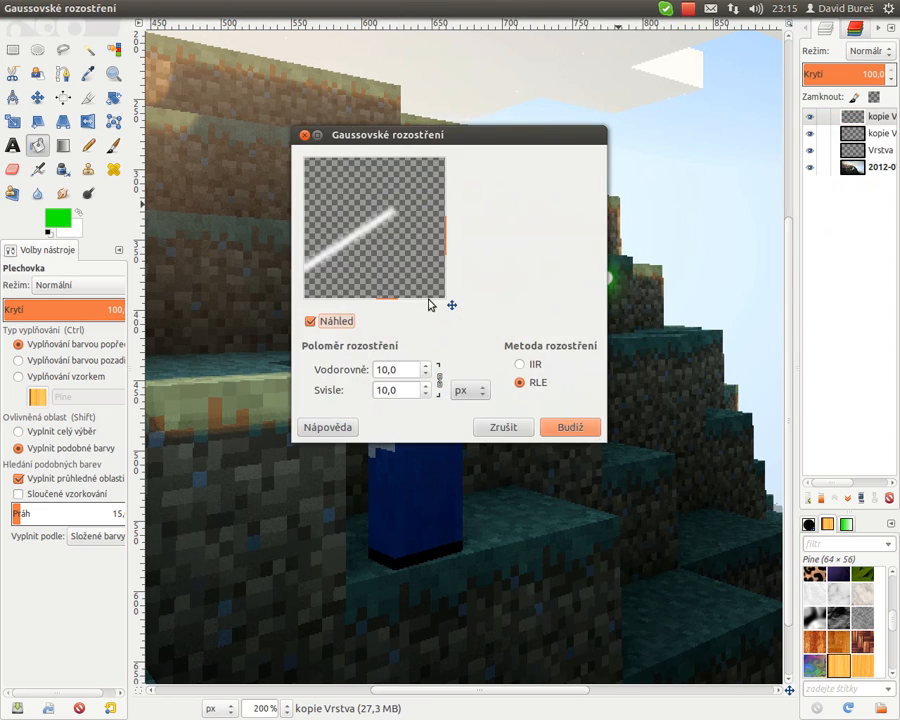
{"action": "triple_click", "coordinate": [400, 369]}
{"action": "type", "text": "5,0"}
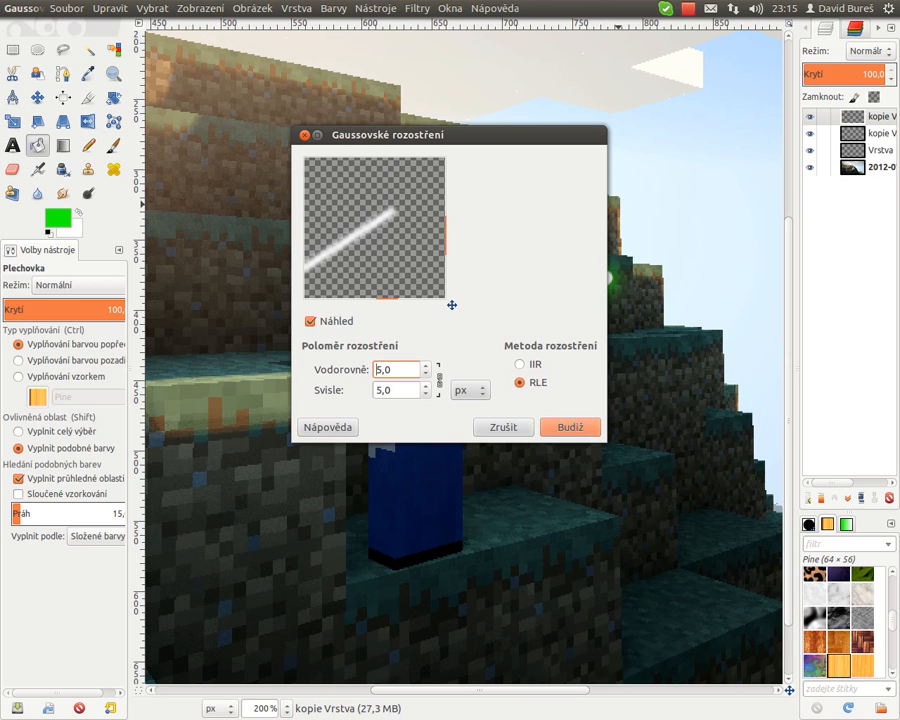
{"action": "left_click", "coordinate": [563, 428]}
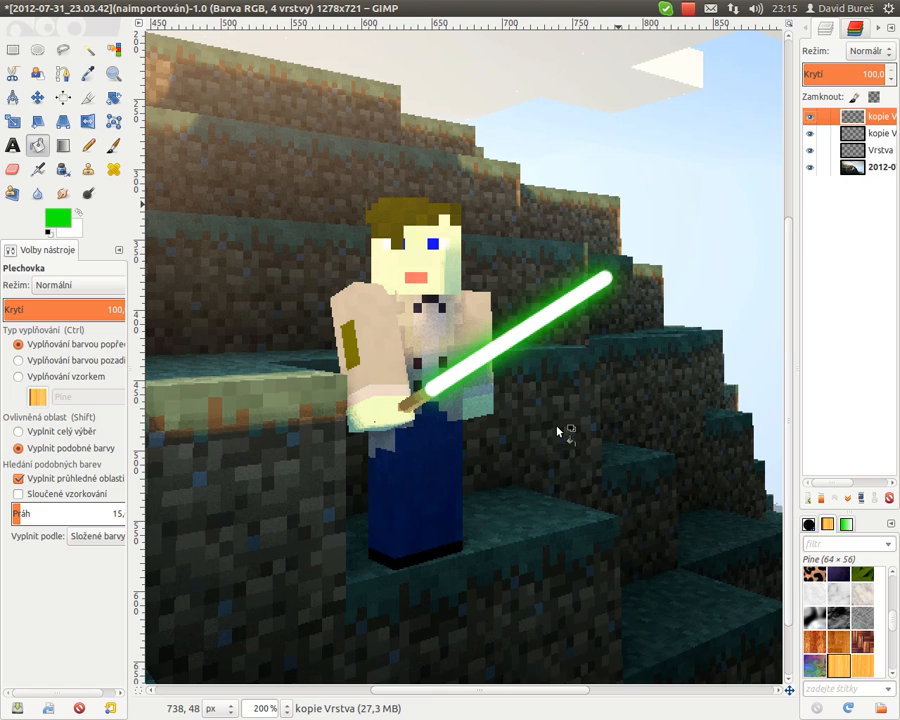
{"action": "left_click", "coordinate": [872, 150]}
{"action": "left_click", "coordinate": [851, 120]}
{"action": "right_click", "coordinate": [855, 119]}
{"action": "left_click", "coordinate": [876, 228]}
{"action": "right_click", "coordinate": [858, 118]}
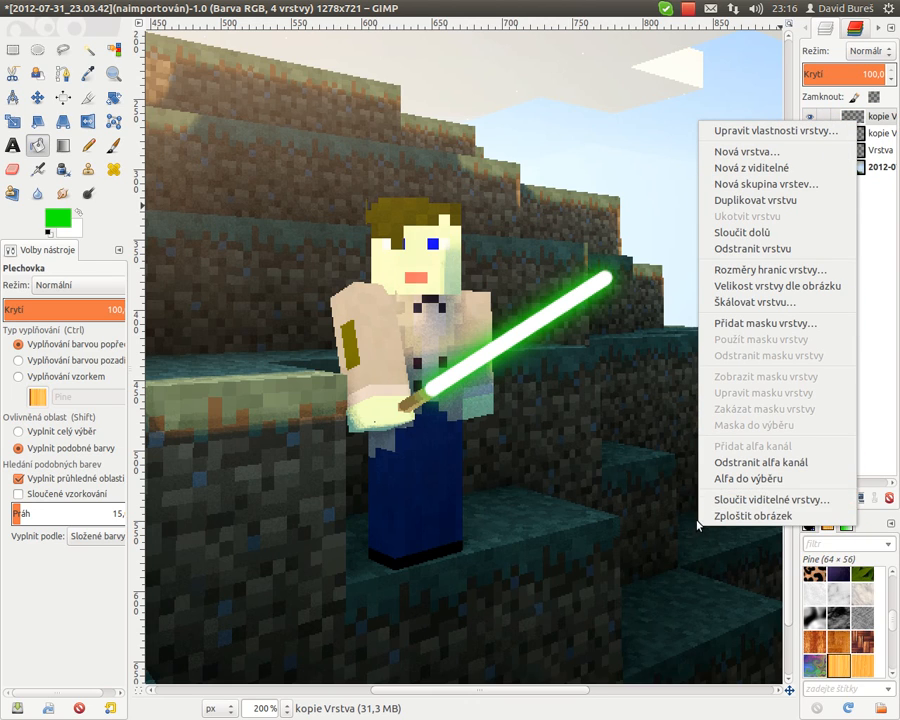
{"action": "left_click", "coordinate": [861, 392]}
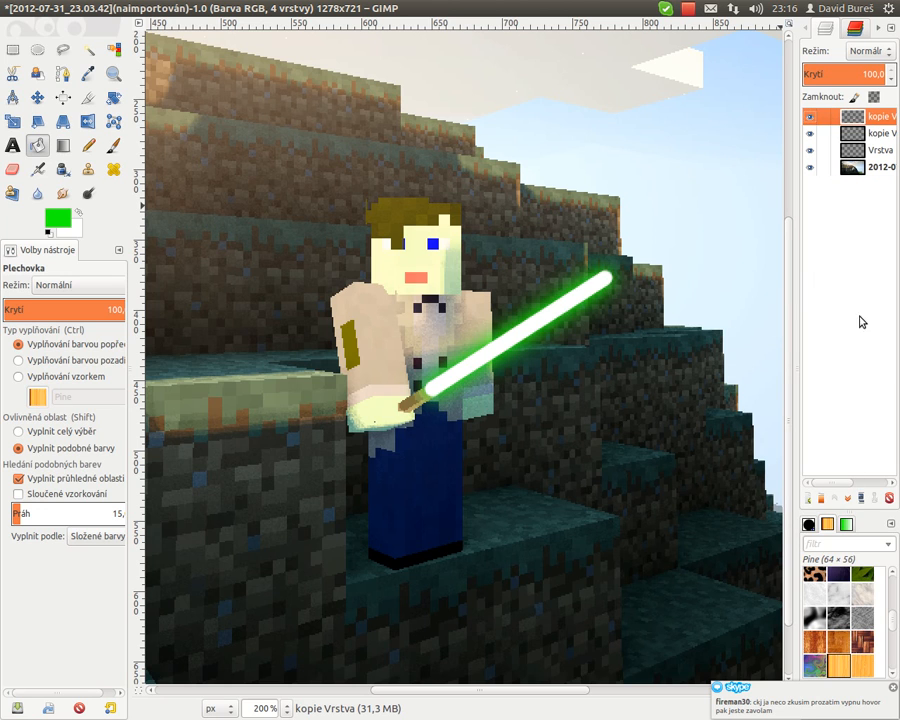
- Switch to Skype, reply "Dobře" in the open chat, and return to GIMP
{"action": "left_click", "coordinate": [4, 237]}
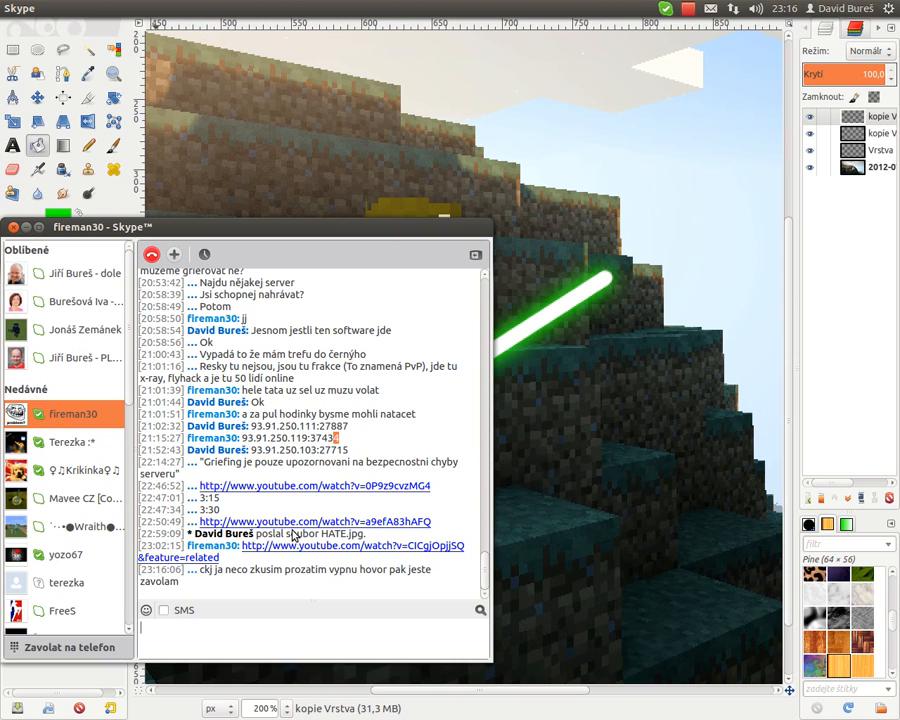
{"action": "type", "text": "Dob"}
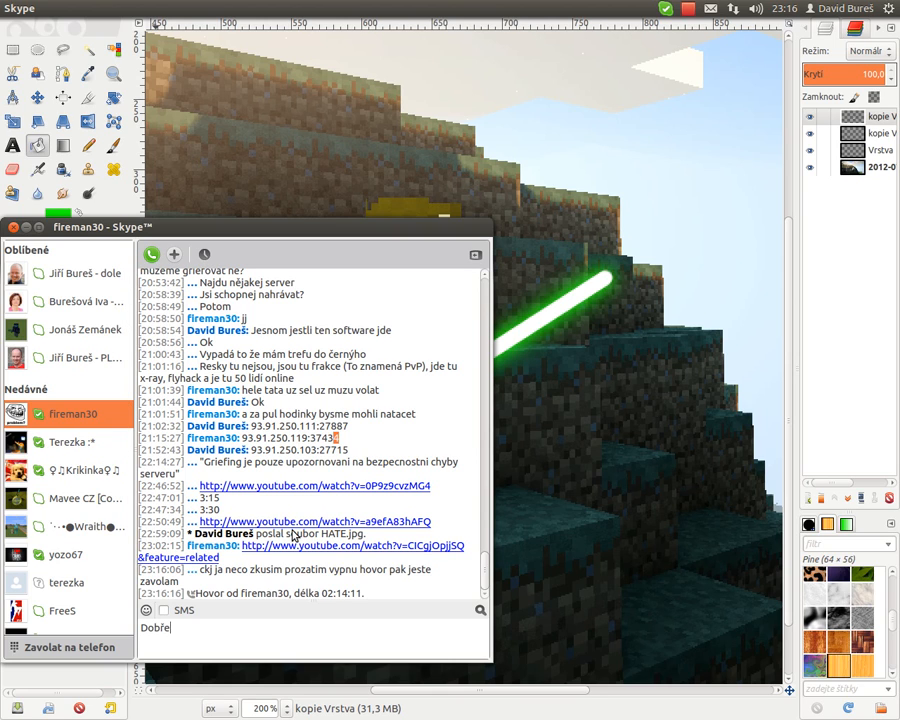
{"action": "type", "text": "ře"}
{"action": "key", "text": "Return"}
{"action": "left_click", "coordinate": [22, 229]}
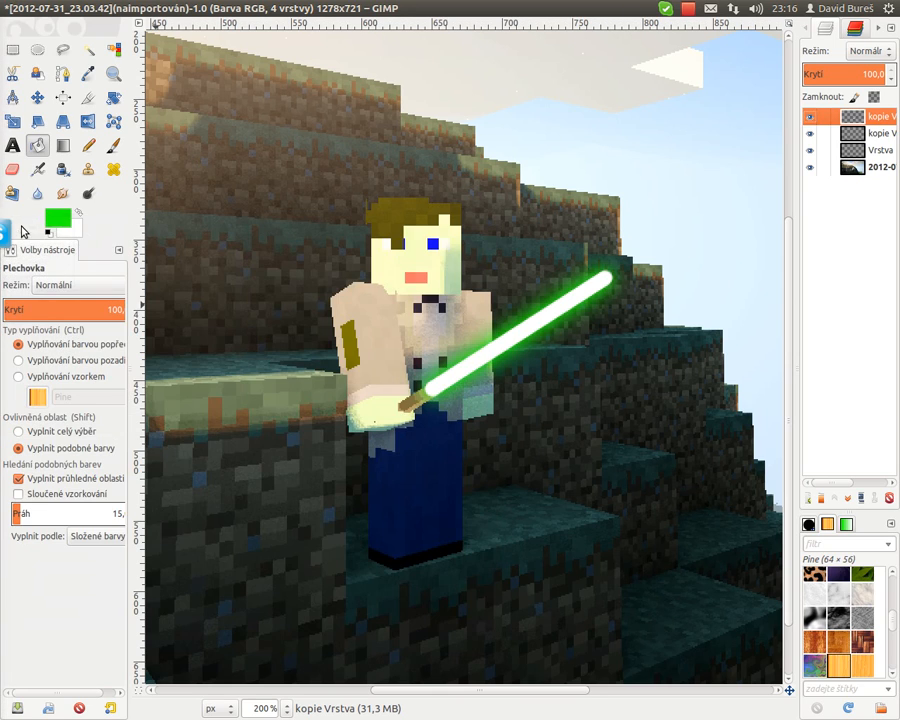
- Merge the top blade layer down twice so all blade layers form a single layer above the screenshot
{"action": "right_click", "coordinate": [868, 117]}
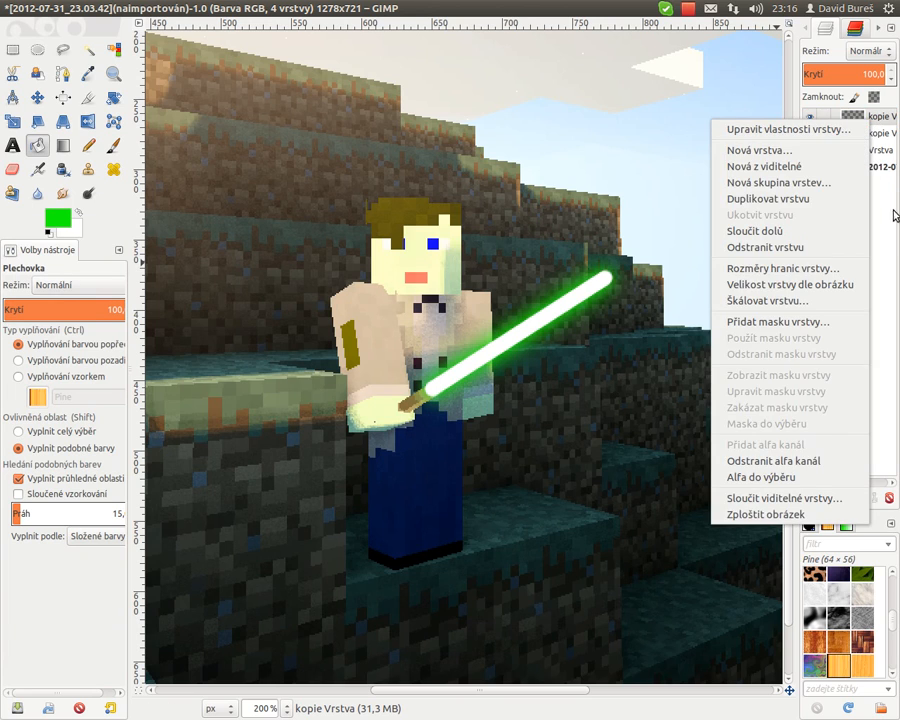
{"action": "left_click", "coordinate": [884, 217]}
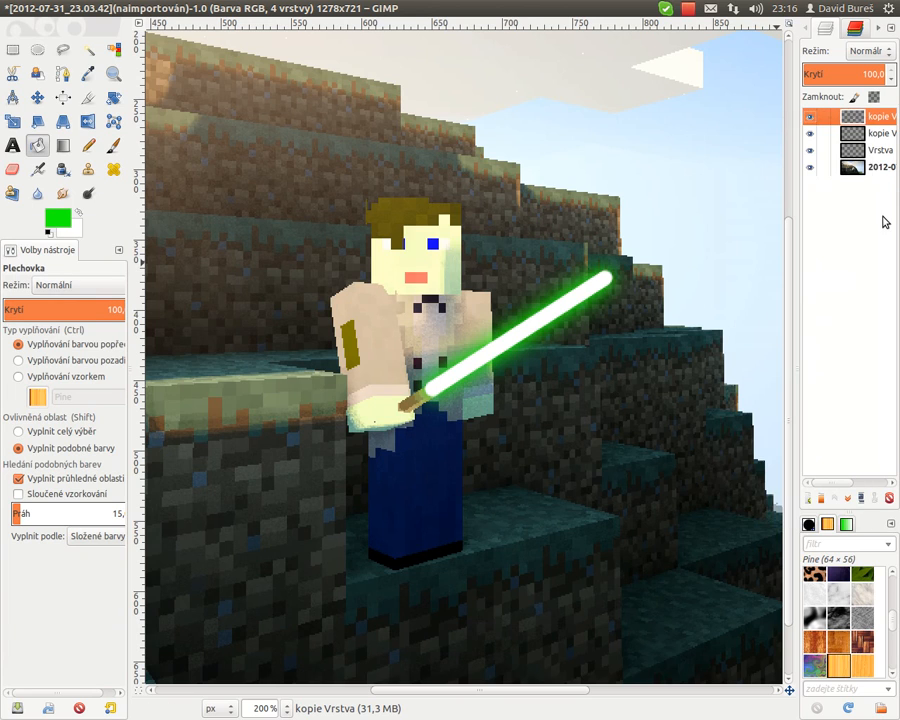
{"action": "right_click", "coordinate": [857, 120]}
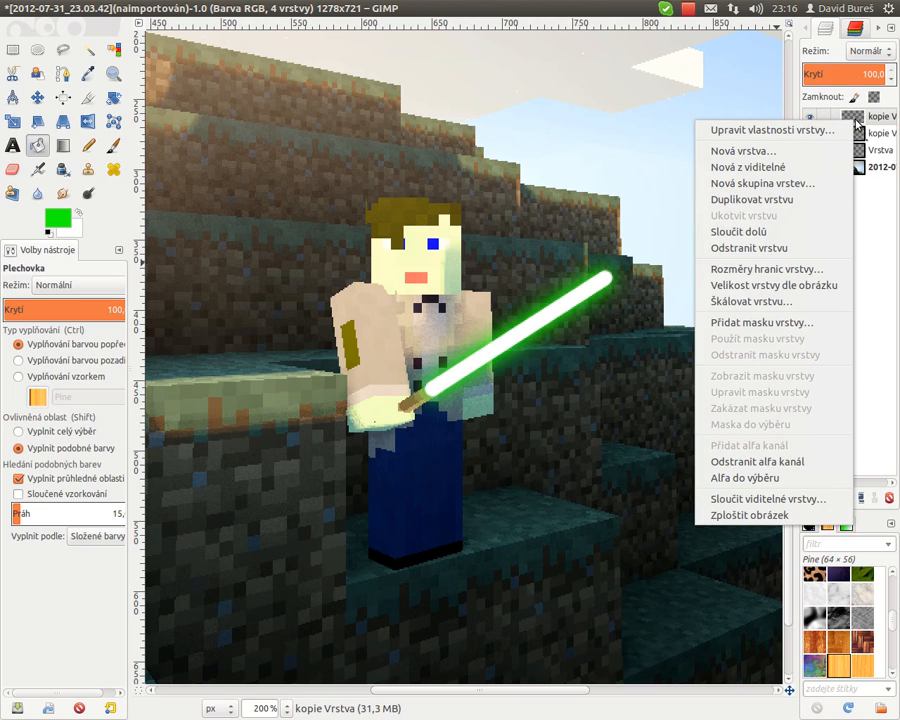
{"action": "left_click", "coordinate": [793, 237]}
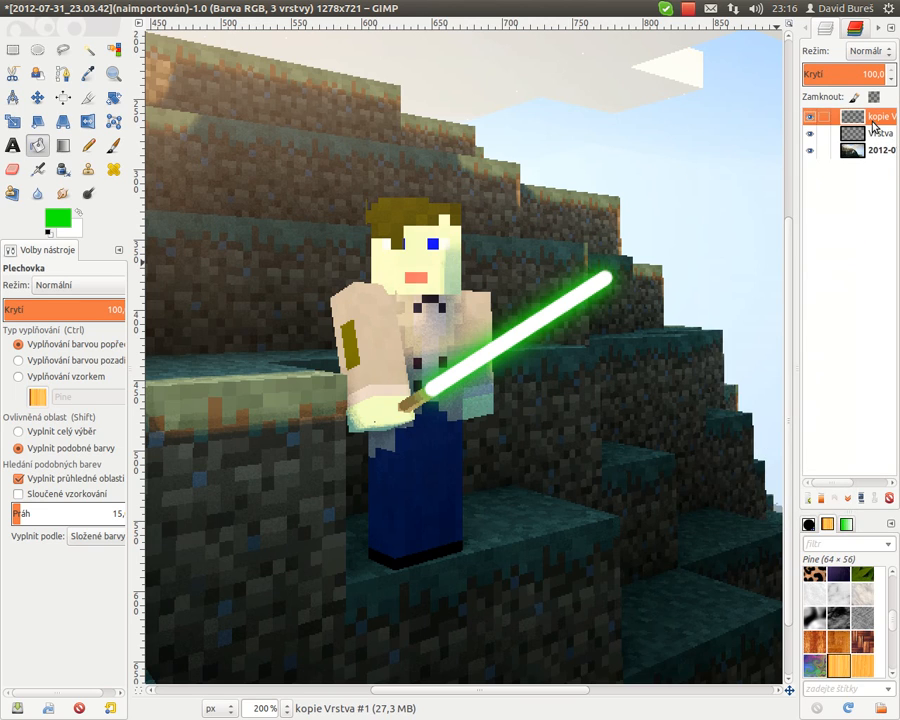
{"action": "right_click", "coordinate": [873, 123]}
{"action": "left_click", "coordinate": [797, 236]}
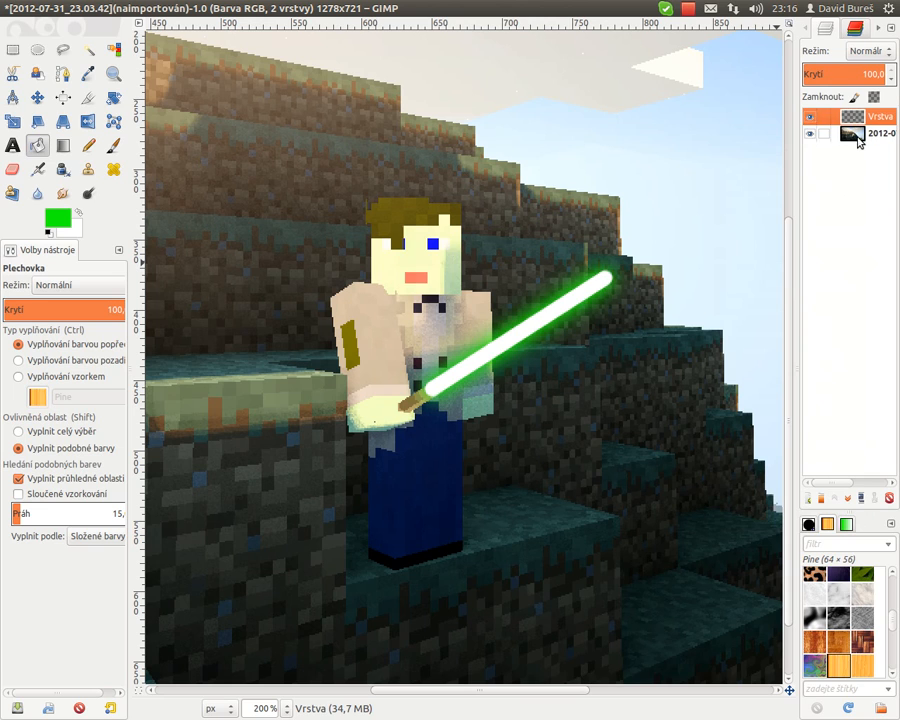
{"action": "left_click", "coordinate": [857, 134]}
{"action": "mouse_move", "coordinate": [854, 120]}
{"action": "left_mouse_down"}
{"action": "mouse_move", "coordinate": [852, 113]}
{"action": "mouse_move", "coordinate": [851, 139]}
{"action": "left_mouse_up"}
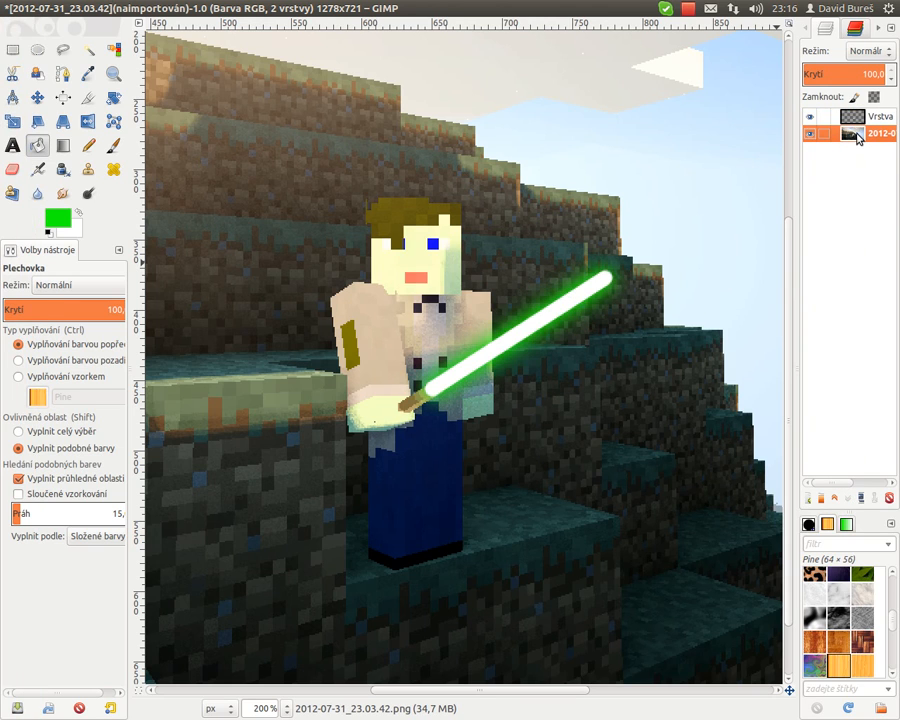
- Rotate the top blade layer by 1,50 degrees and nudge it slightly to the right
{"action": "left_click", "coordinate": [857, 119]}
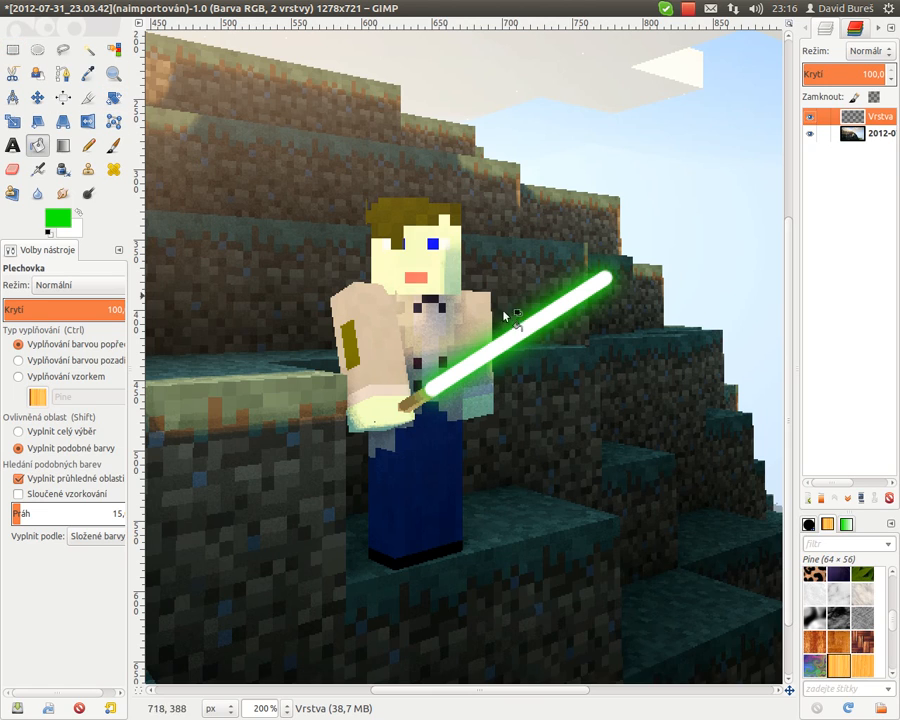
{"action": "left_click", "coordinate": [110, 97]}
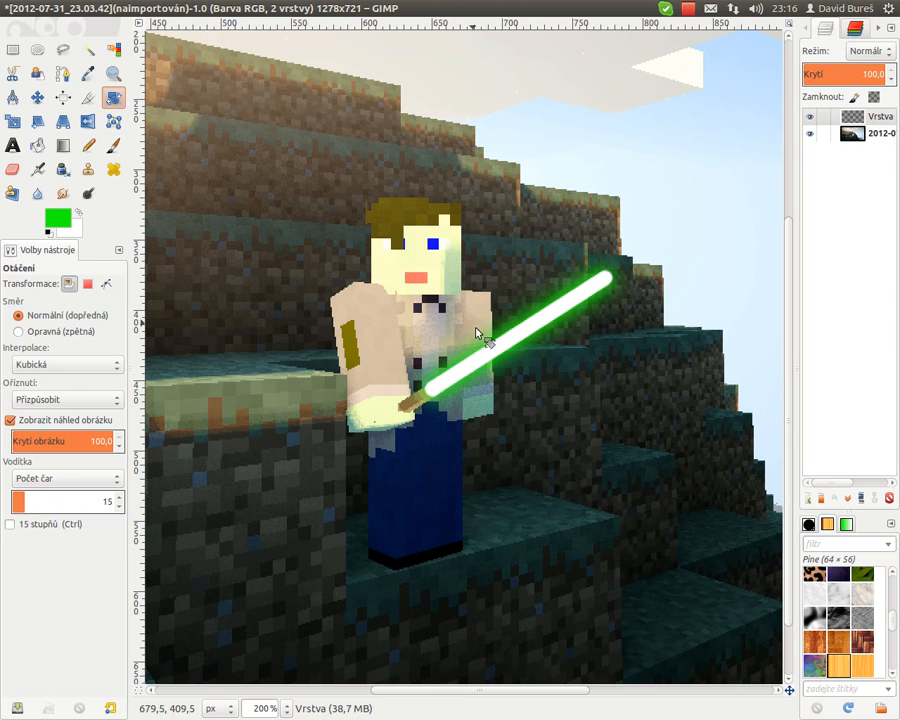
{"action": "left_click", "coordinate": [494, 359]}
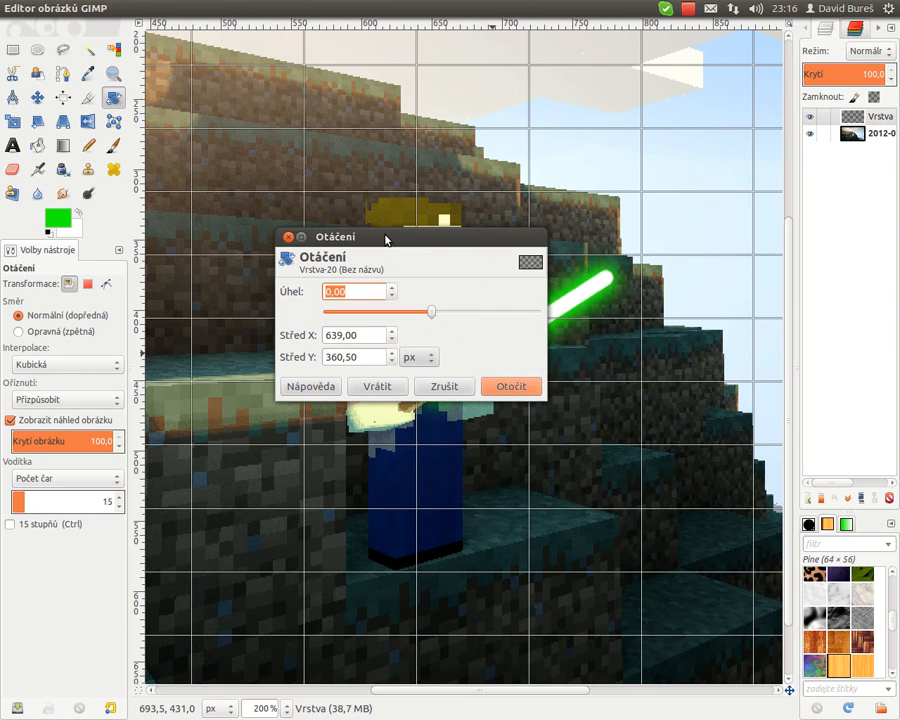
{"action": "left_click_drag", "start_coordinate": [386, 240], "coordinate": [200, 251]}
{"action": "mouse_move", "coordinate": [592, 302]}
{"action": "left_mouse_down"}
{"action": "mouse_move", "coordinate": [593, 294]}
{"action": "mouse_move", "coordinate": [604, 305]}
{"action": "left_mouse_up"}
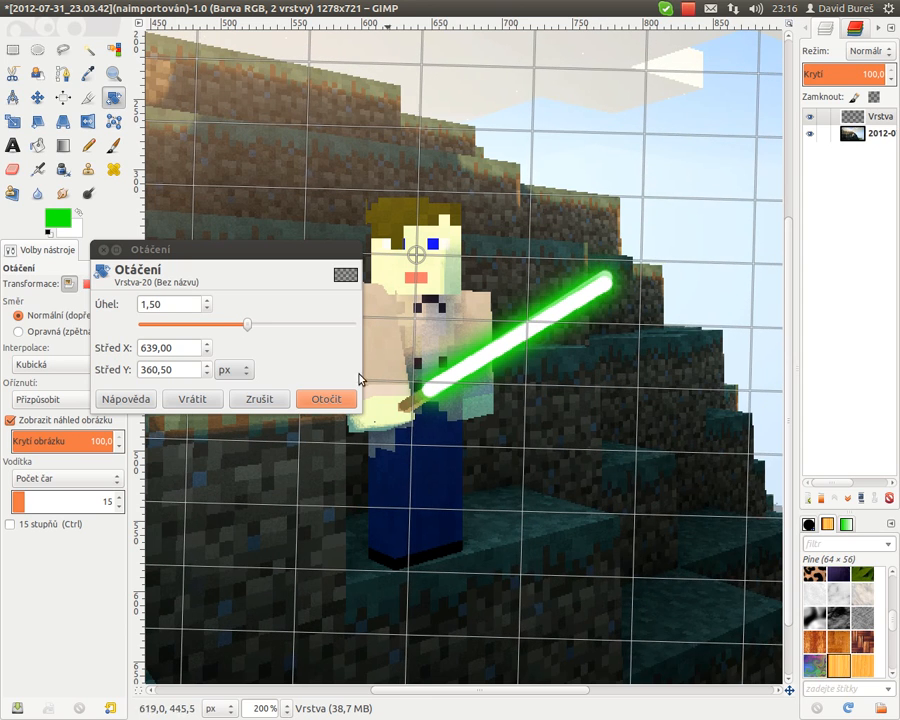
{"action": "left_click", "coordinate": [326, 399]}
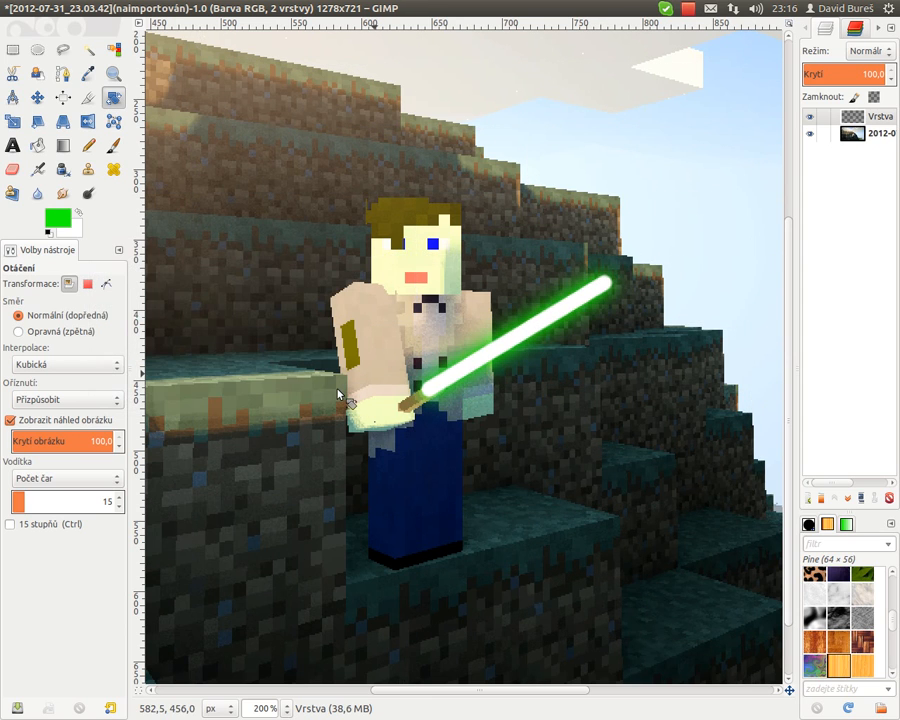
{"action": "key", "text": "m"}
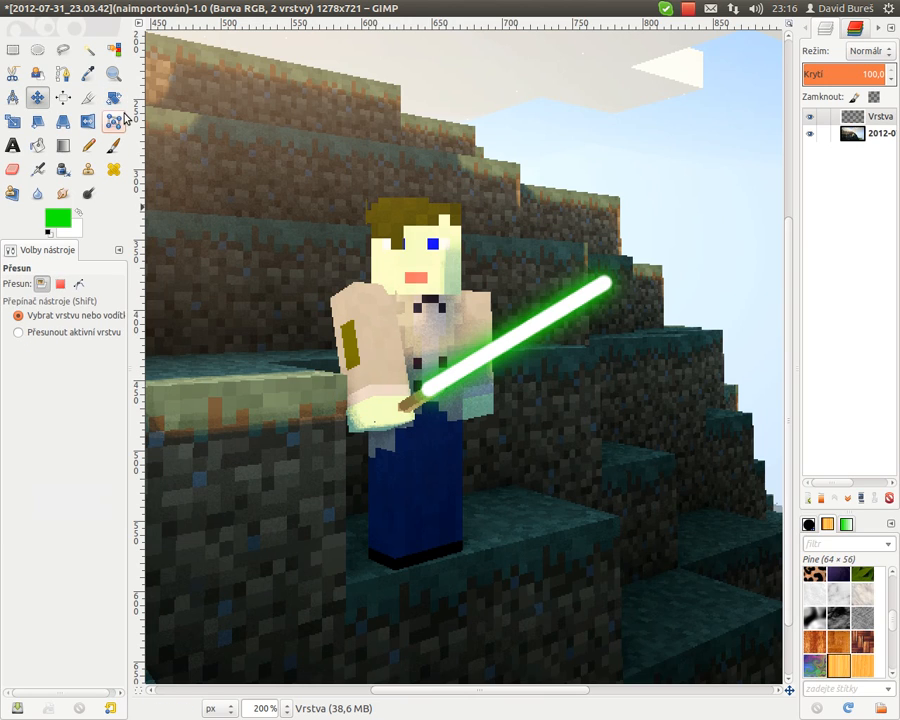
{"action": "left_click_drag", "start_coordinate": [495, 350], "coordinate": [505, 348]}
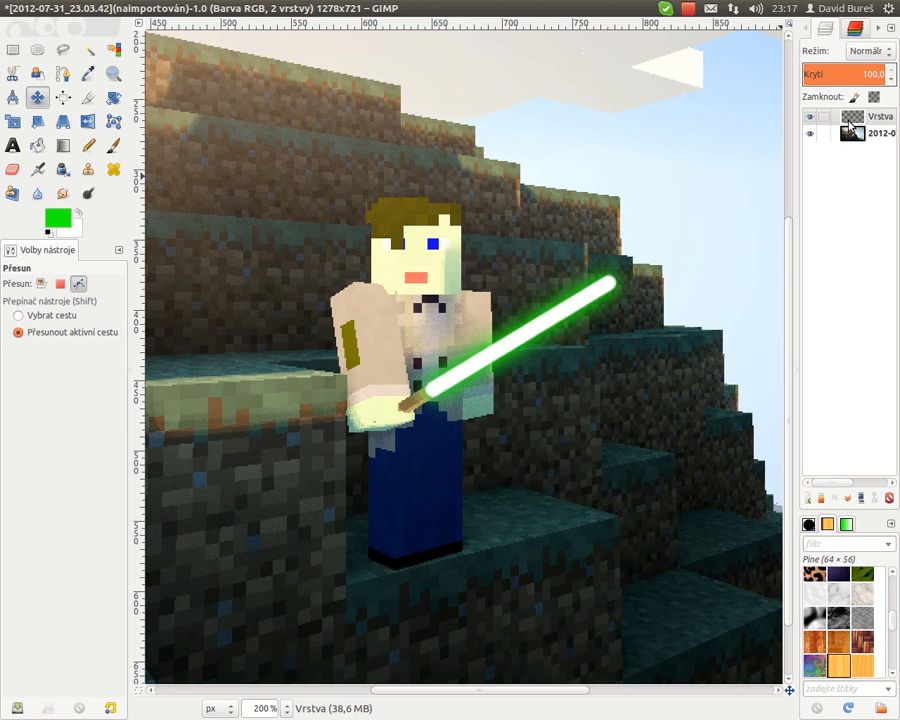
- Save the image as LSB1.xcf in the Obrázky folder
{"action": "key", "text": "ctrl+shift+s"}
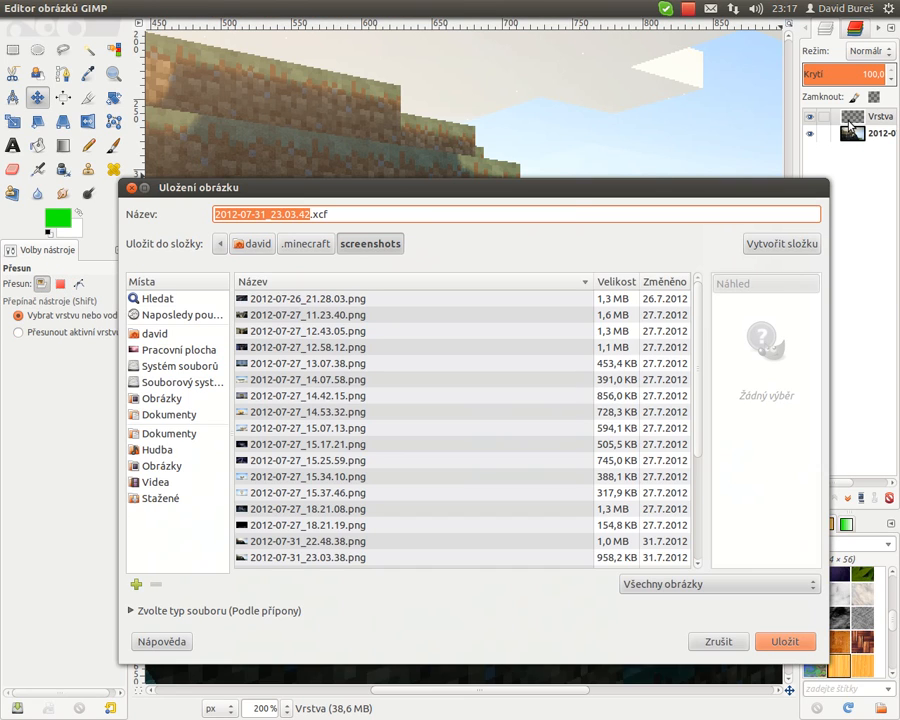
{"action": "left_click", "coordinate": [150, 465]}
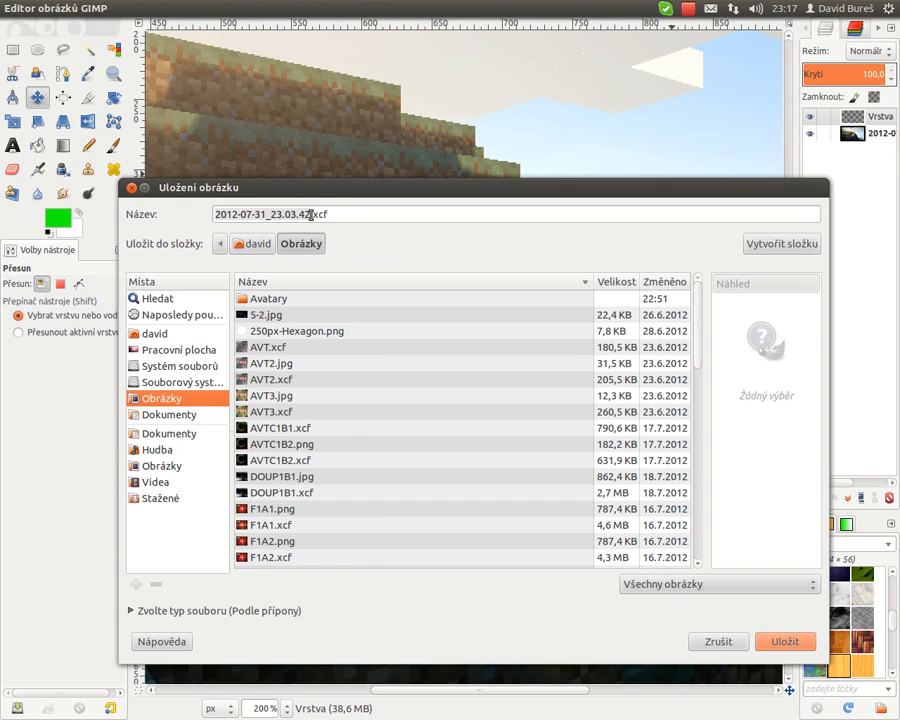
{"action": "key", "text": "BackSpace"}
{"action": "key", "text": "BackSpace"}
{"action": "key", "text": "BackSpace"}
{"action": "key", "text": "BackSpace"}
{"action": "key", "text": "BackSpace"}
{"action": "key", "text": "BackSpace"}
{"action": "key", "text": "BackSpace"}
{"action": "key", "text": "BackSpace"}
{"action": "key", "text": "BackSpace"}
{"action": "key", "text": "BackSpace"}
{"action": "key", "text": "BackSpace"}
{"action": "key", "text": "BackSpace"}
{"action": "key", "text": "BackSpace"}
{"action": "key", "text": "BackSpace"}
{"action": "key", "text": "BackSpace"}
{"action": "key", "text": "BackSpace"}
{"action": "key", "text": "BackSpace"}
{"action": "key", "text": "BackSpace"}
{"action": "key", "text": "BackSpace"}
{"action": "key", "text": "BackSpace"}
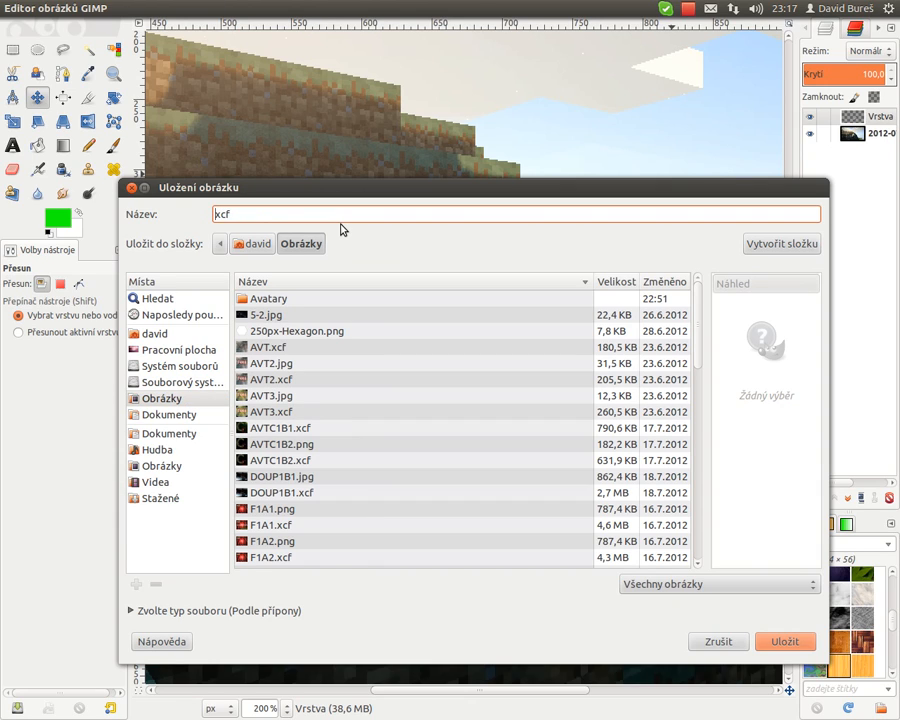
{"action": "type", "text": "LSB1."}
{"action": "left_click", "coordinate": [781, 643]}
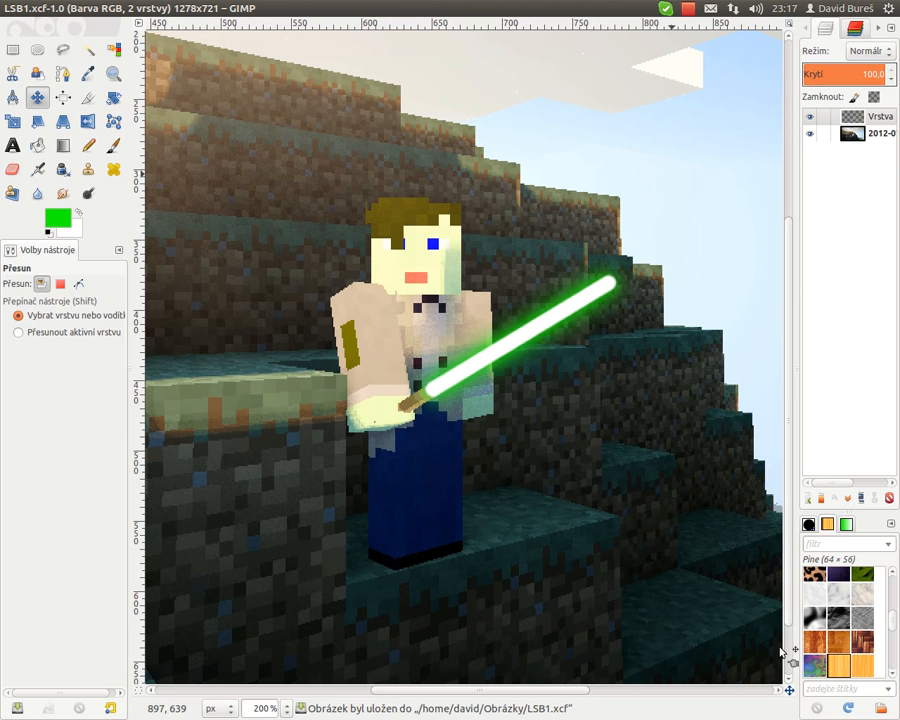
- Export the image as LSB1.jpg with JPEG quality 90
{"action": "key", "text": "ctrl+shift+e"}
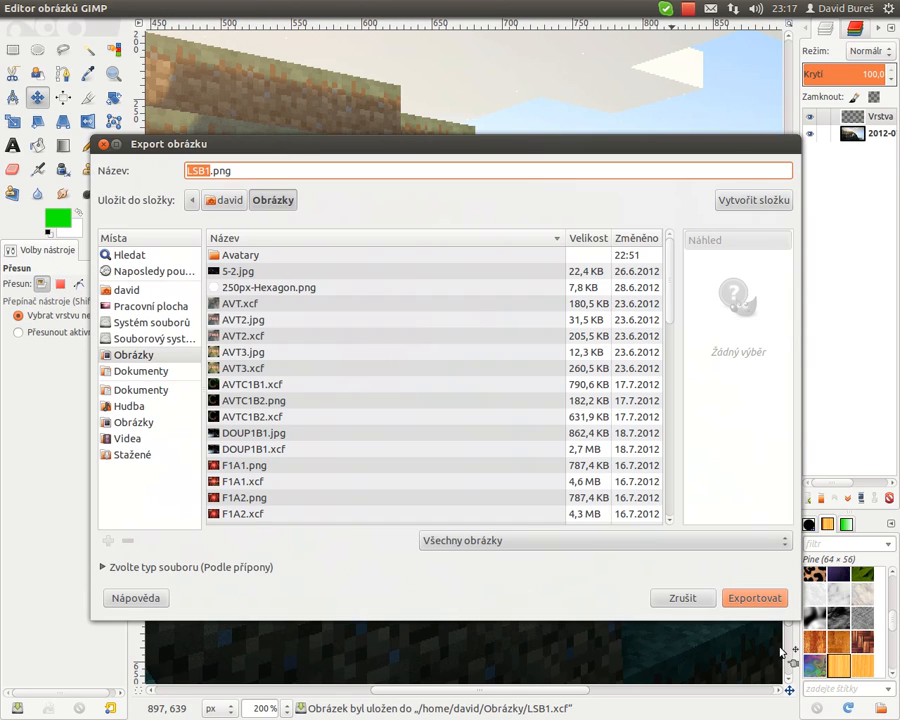
{"action": "left_click", "coordinate": [249, 171]}
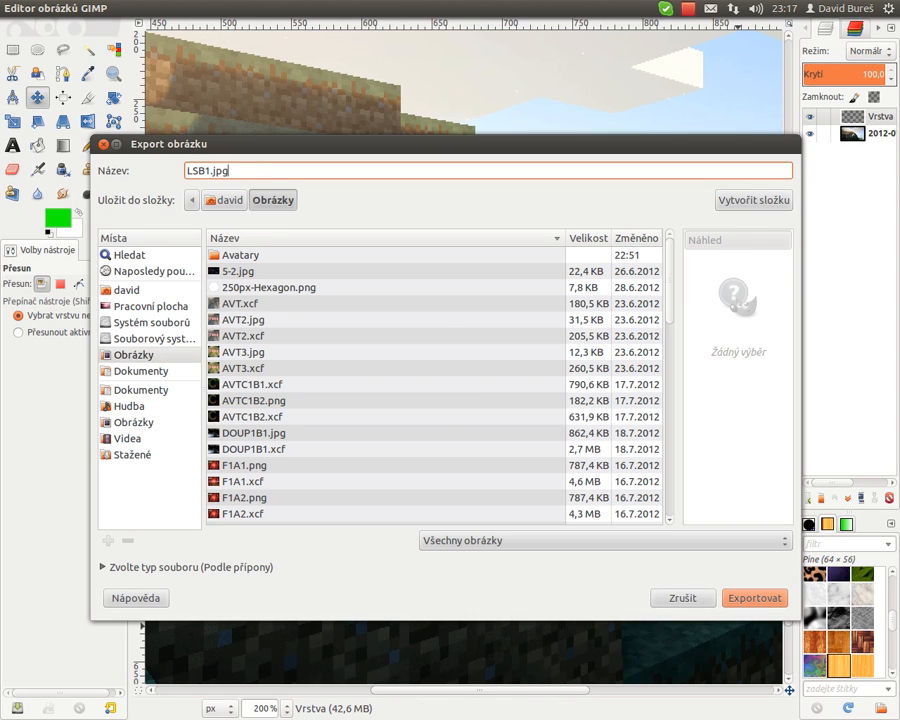
{"action": "key", "text": "Return"}
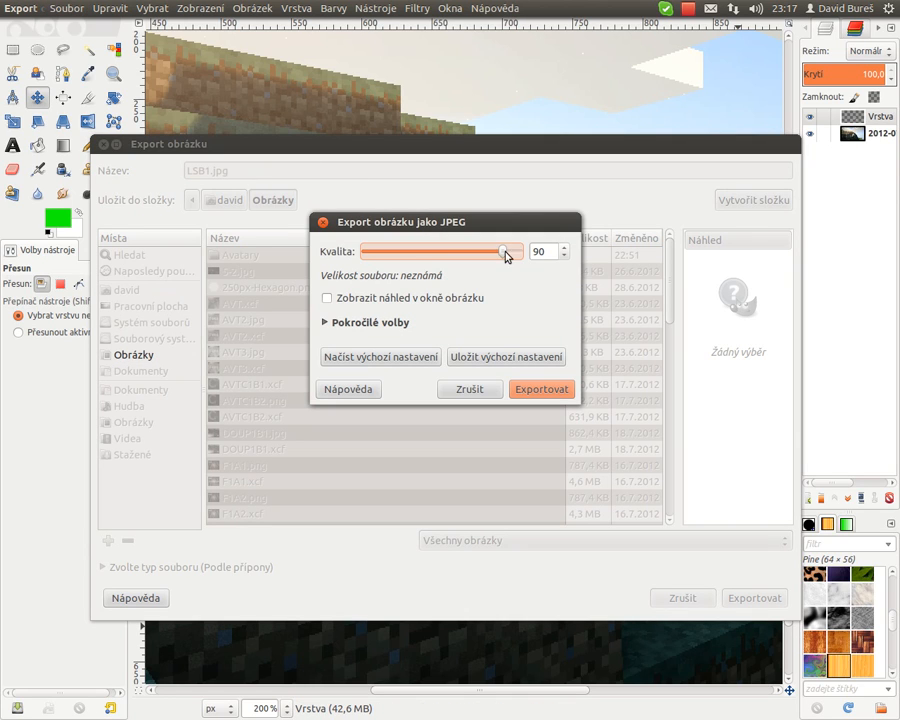
{"action": "left_click", "coordinate": [530, 389]}
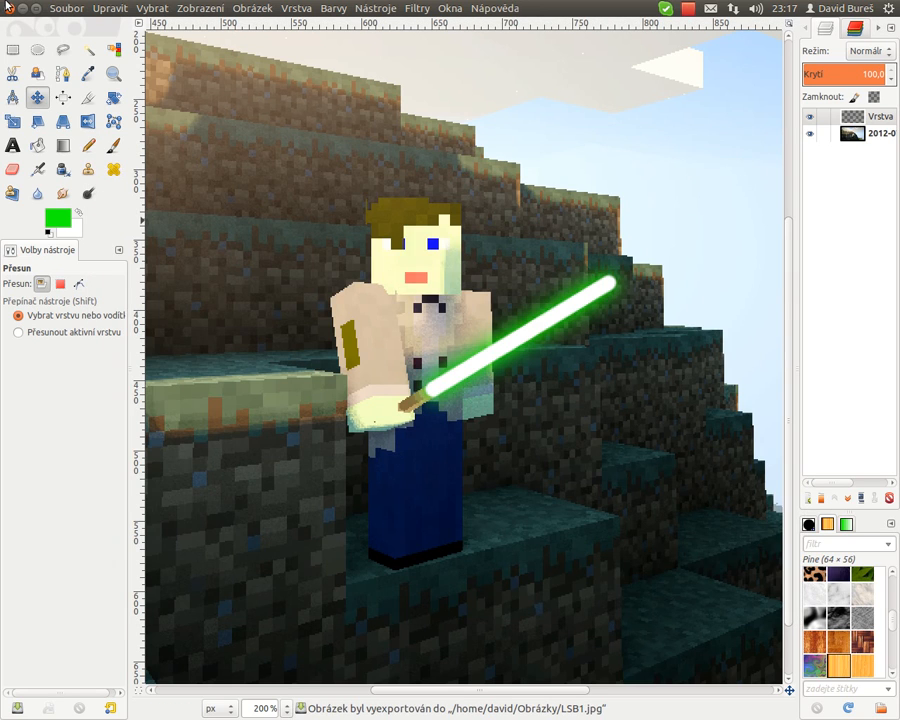
- Close the image and quit GIMP
{"action": "left_click", "coordinate": [7, 7]}
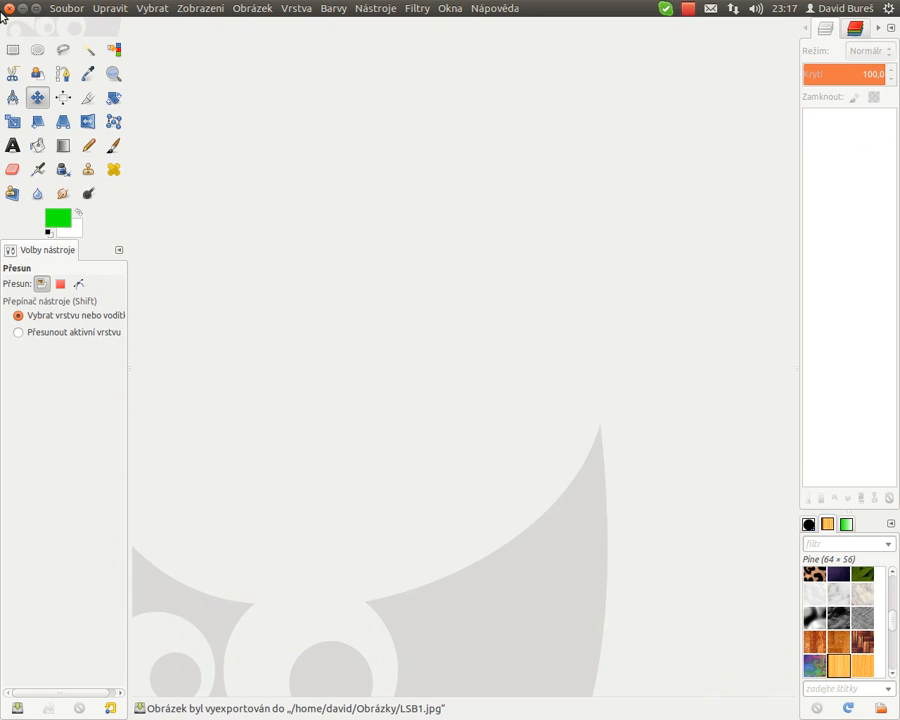
{"action": "left_click", "coordinate": [7, 8]}
- Open the Obrázky folder in the file manager and browse through its files
{"action": "left_click_drag", "start_coordinate": [287, 183], "coordinate": [227, 146]}
{"action": "left_click", "coordinate": [275, 168]}
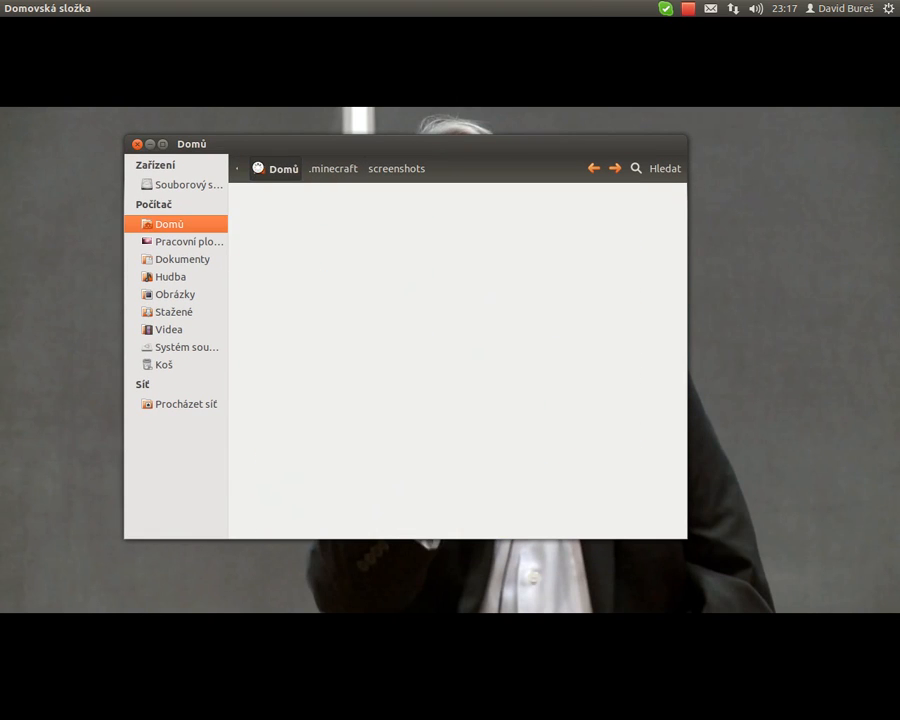
{"action": "left_click", "coordinate": [148, 293]}
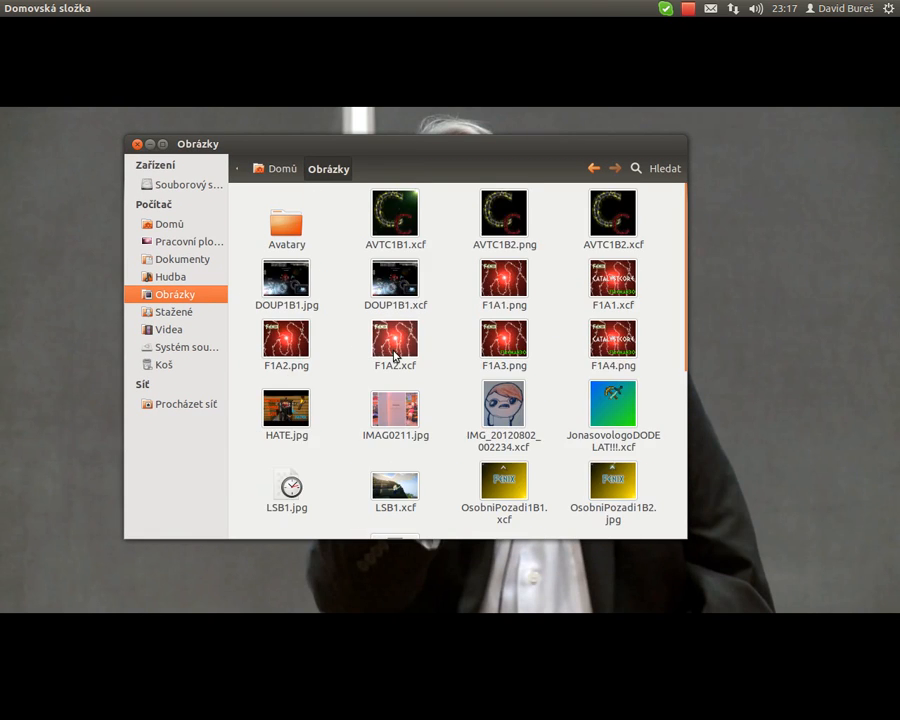
{"action": "scroll", "coordinate": [393, 357], "scroll_direction": "down", "scroll_amount": 3}
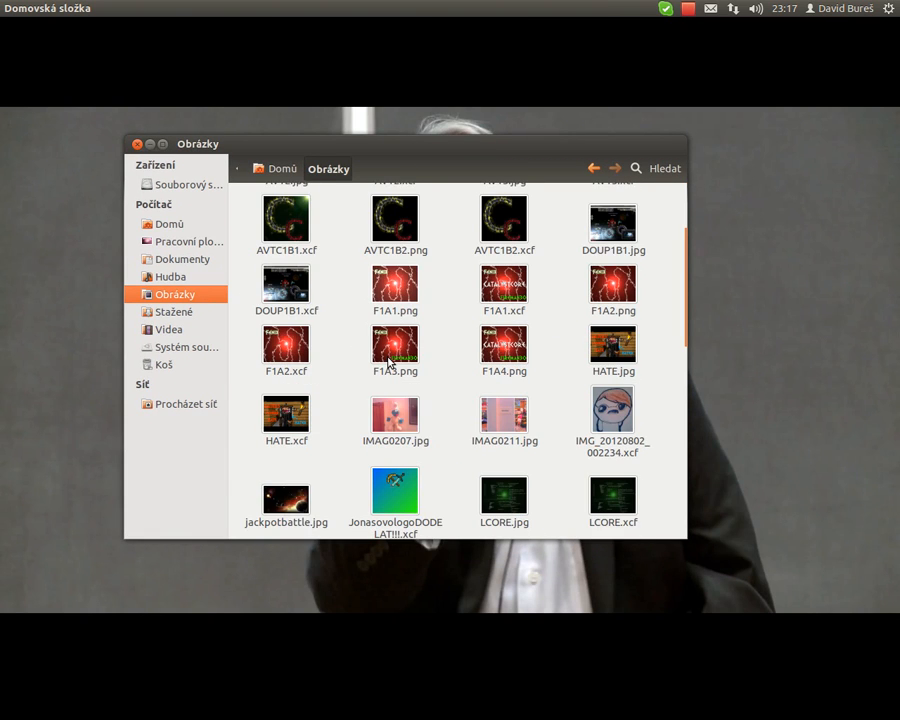
{"action": "scroll", "coordinate": [390, 362], "scroll_direction": "down", "scroll_amount": 4}
{"action": "left_click", "coordinate": [267, 291]}
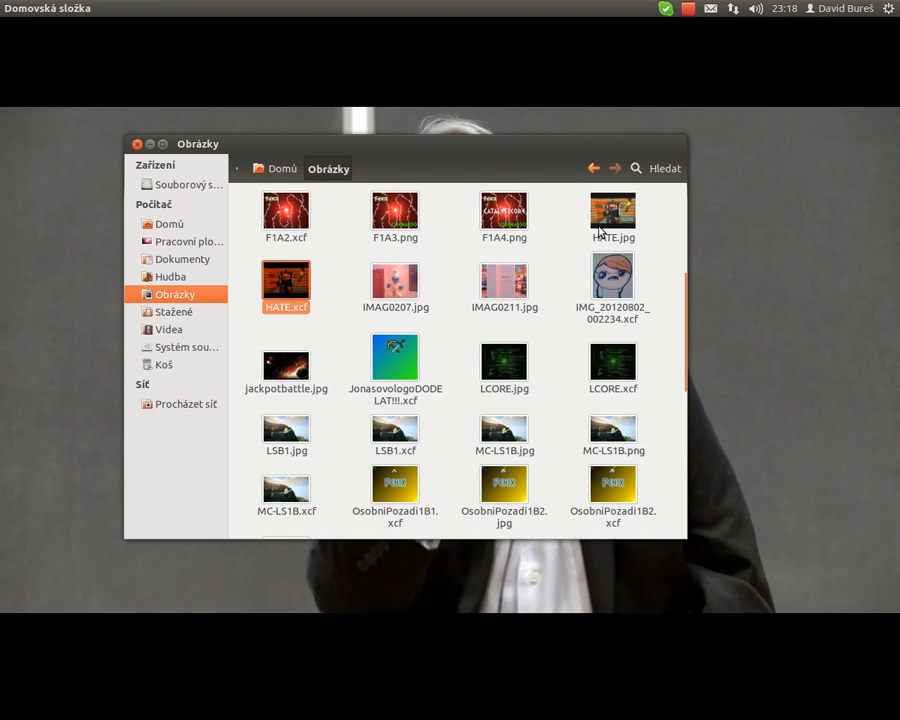
{"action": "mouse_move", "coordinate": [600, 233]}
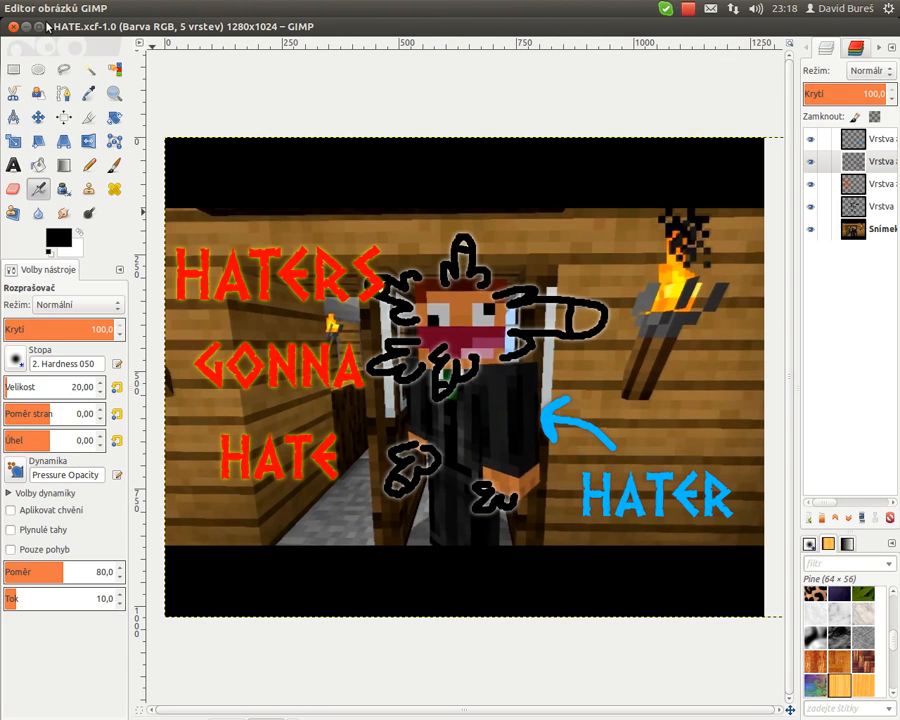
{"action": "left_click", "coordinate": [13, 26]}
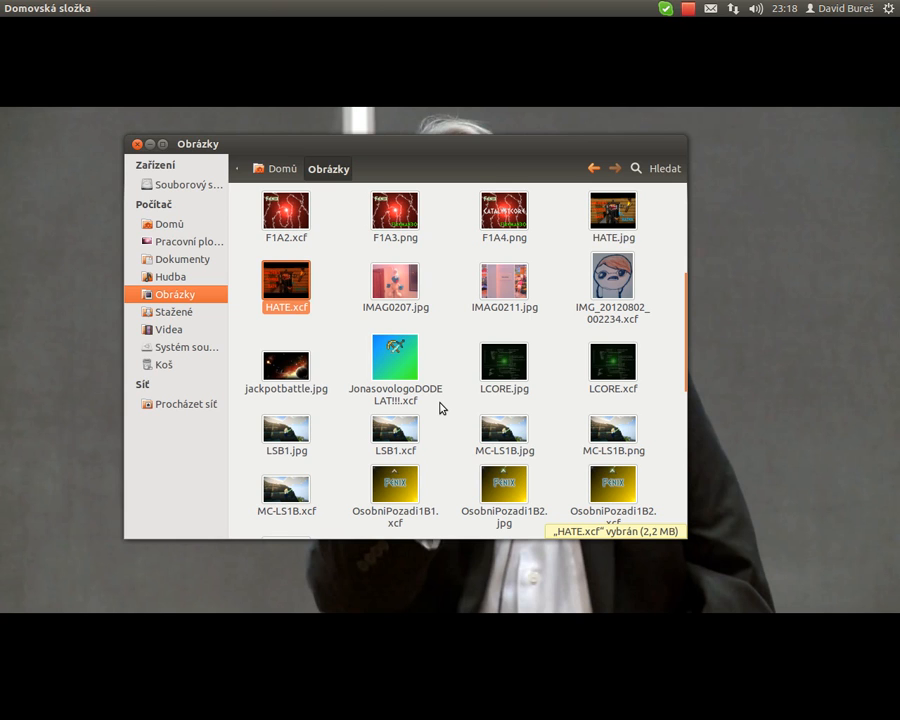
- Open MC-LS1B.png and then LSB1.jpg in the image viewer to compare the results
{"action": "left_click", "coordinate": [286, 490]}
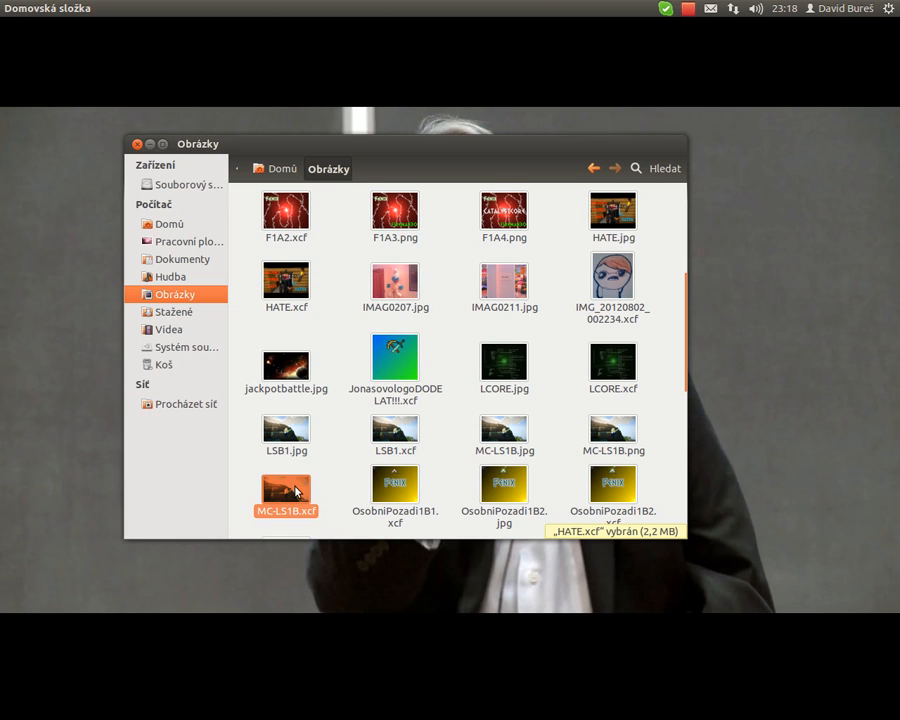
{"action": "left_click", "coordinate": [614, 446]}
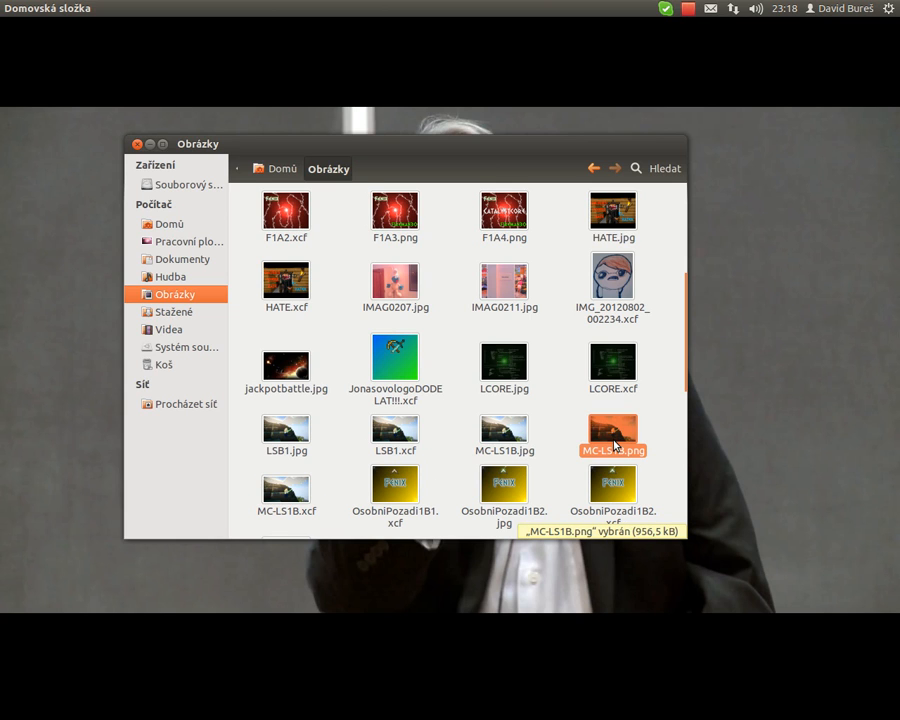
{"action": "double_click", "coordinate": [614, 446]}
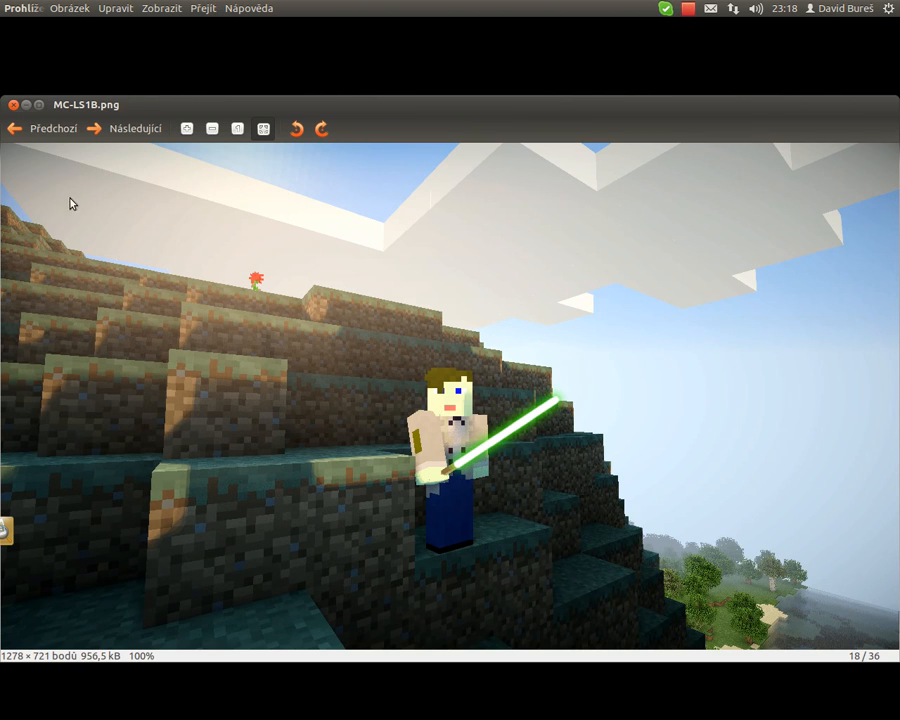
{"action": "left_click", "coordinate": [13, 104]}
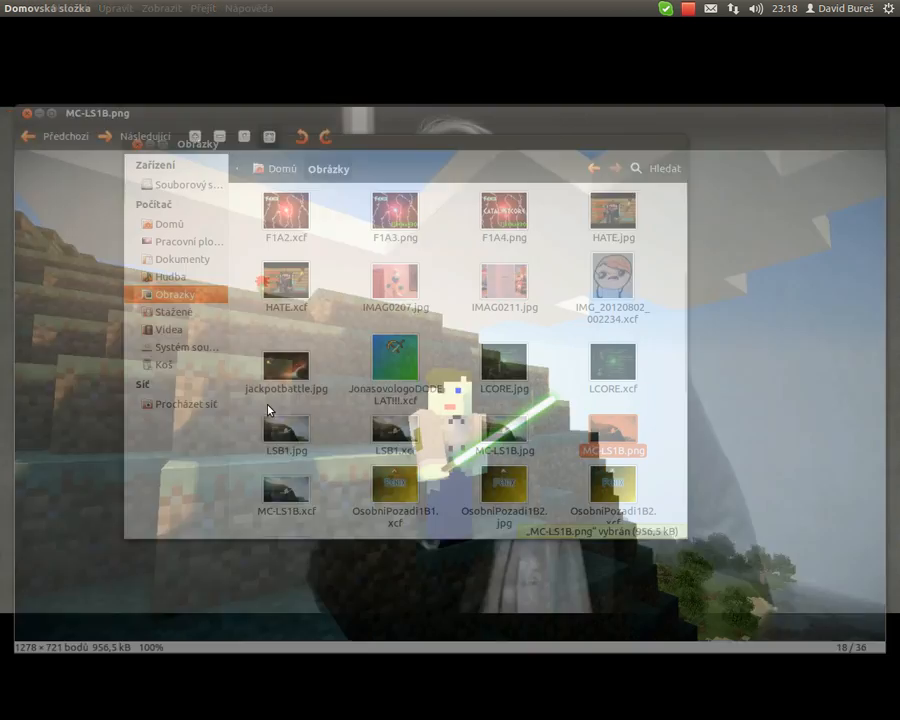
{"action": "double_click", "coordinate": [287, 430]}
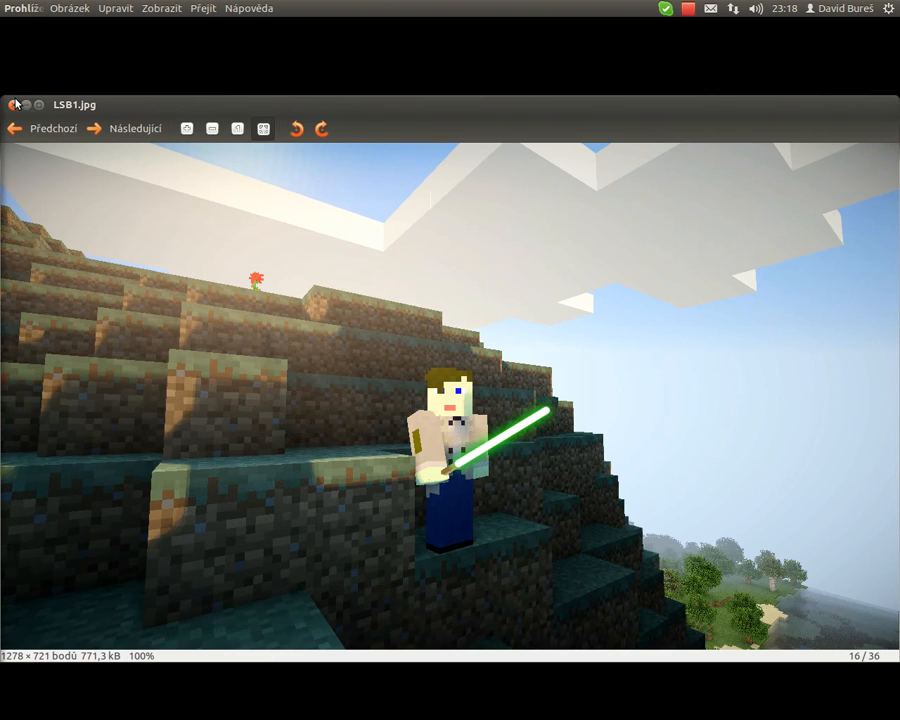
{"action": "left_click", "coordinate": [13, 104]}
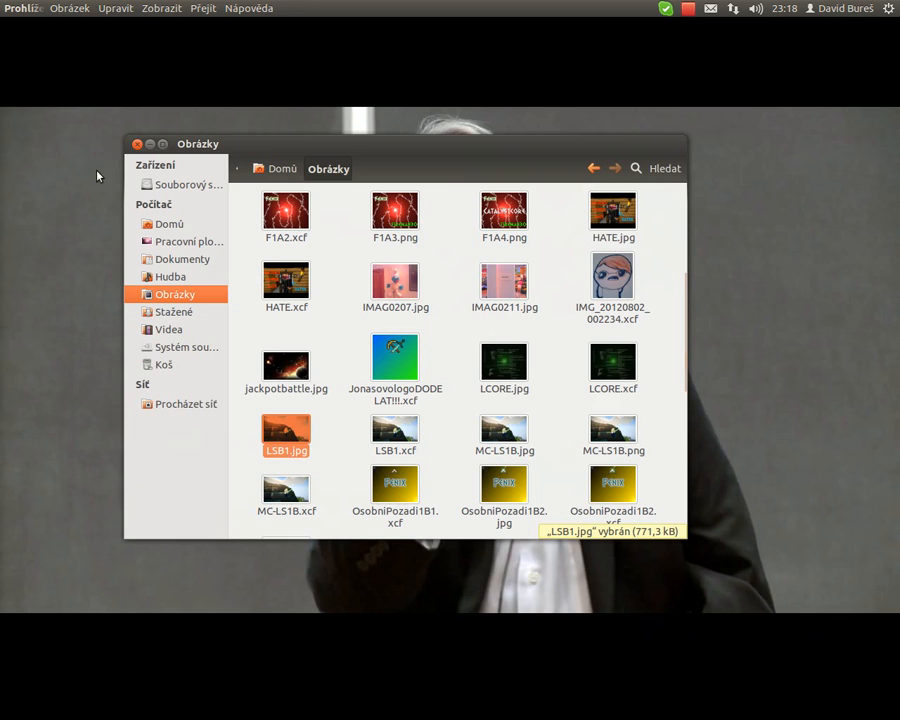
{"action": "left_click", "coordinate": [688, 9]}
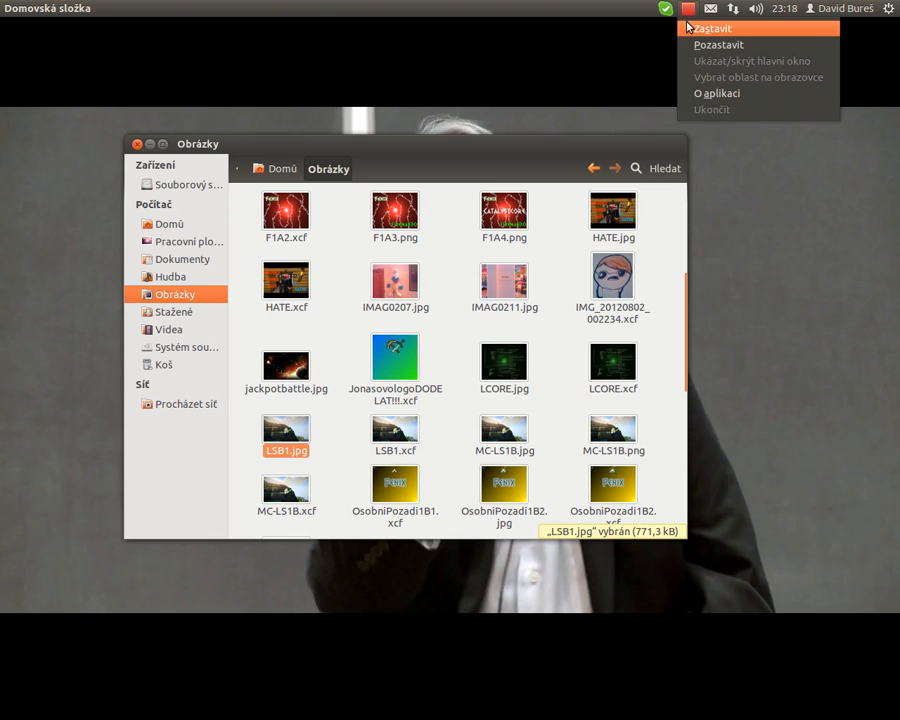